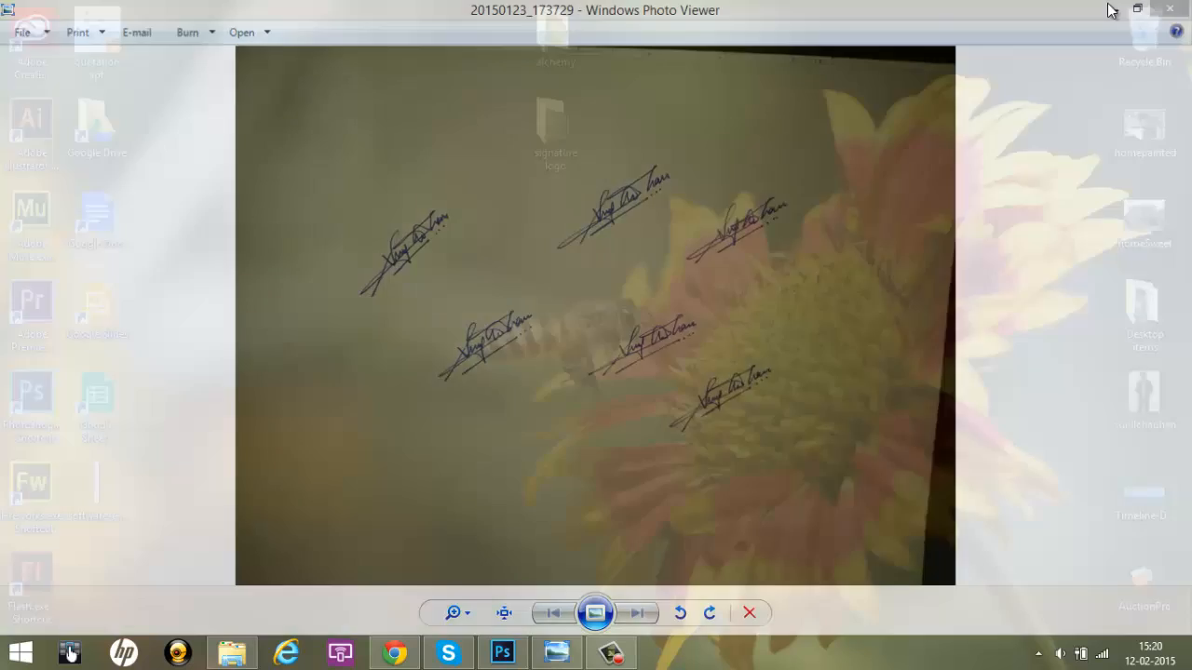
Switch to Photoshop and open the photo 20150123_173729 from the signature logo folder on the Desktop.
left_click(500, 652)
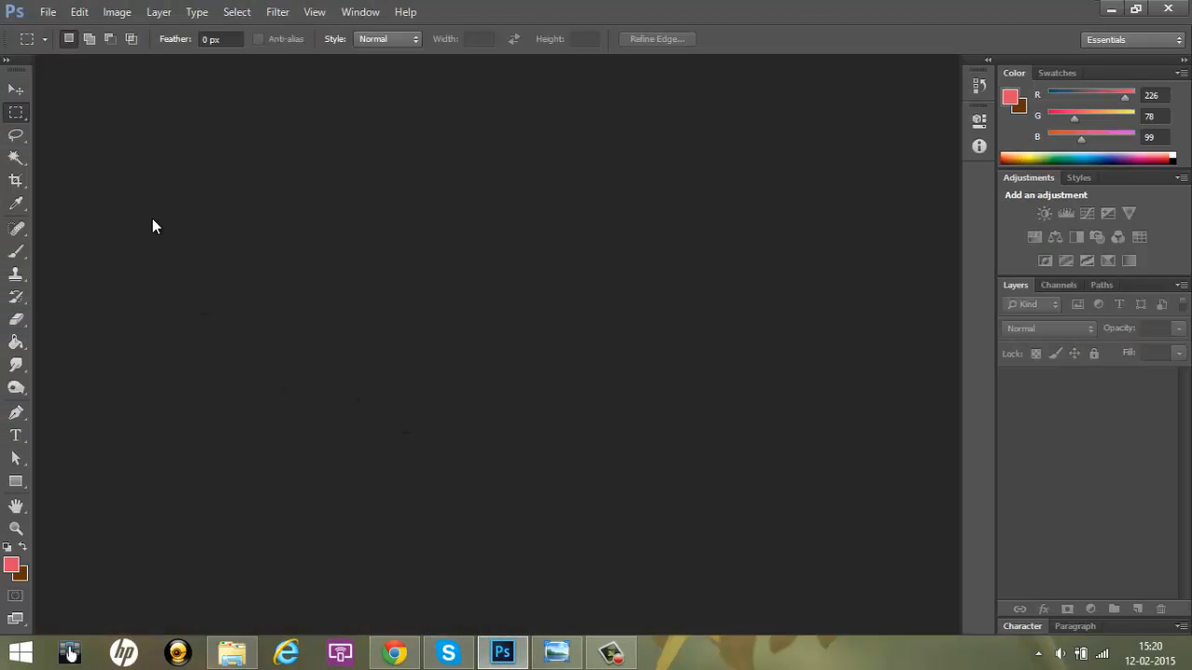
left_click(48, 12)
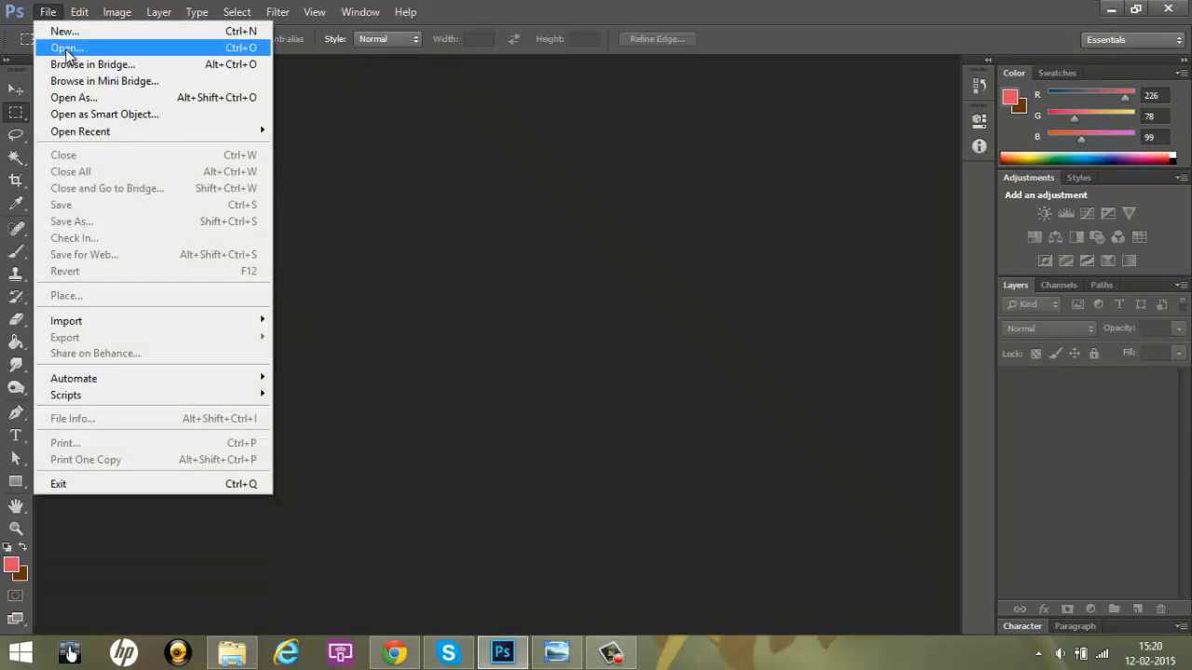
left_click(79, 48)
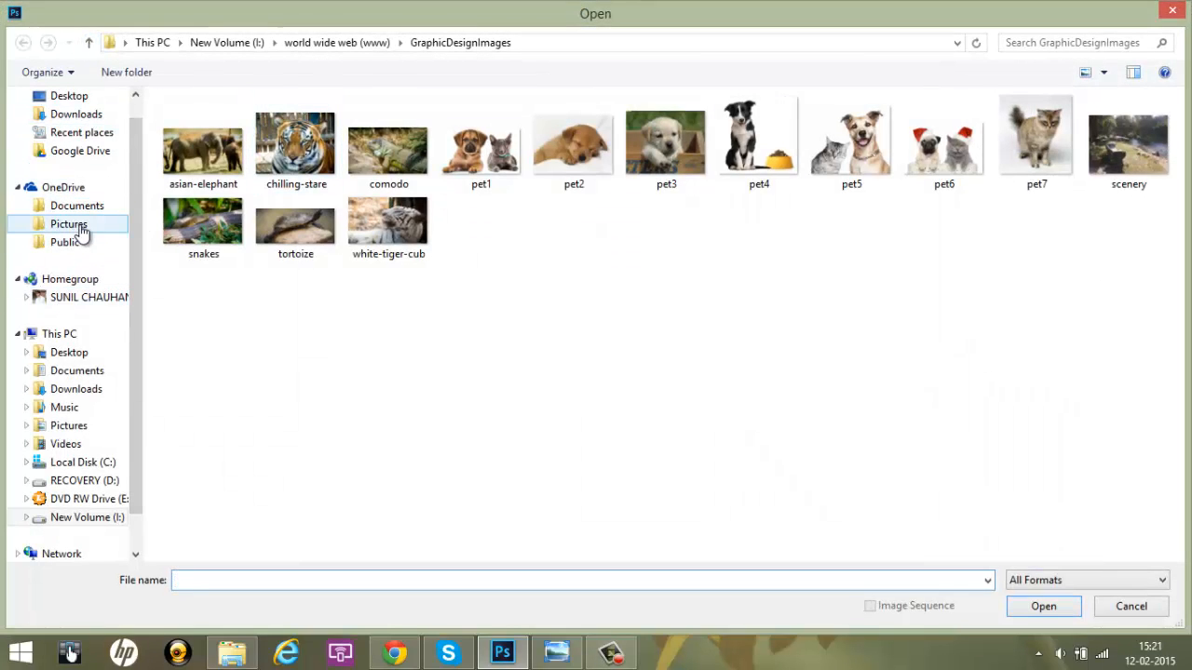
left_click(63, 357)
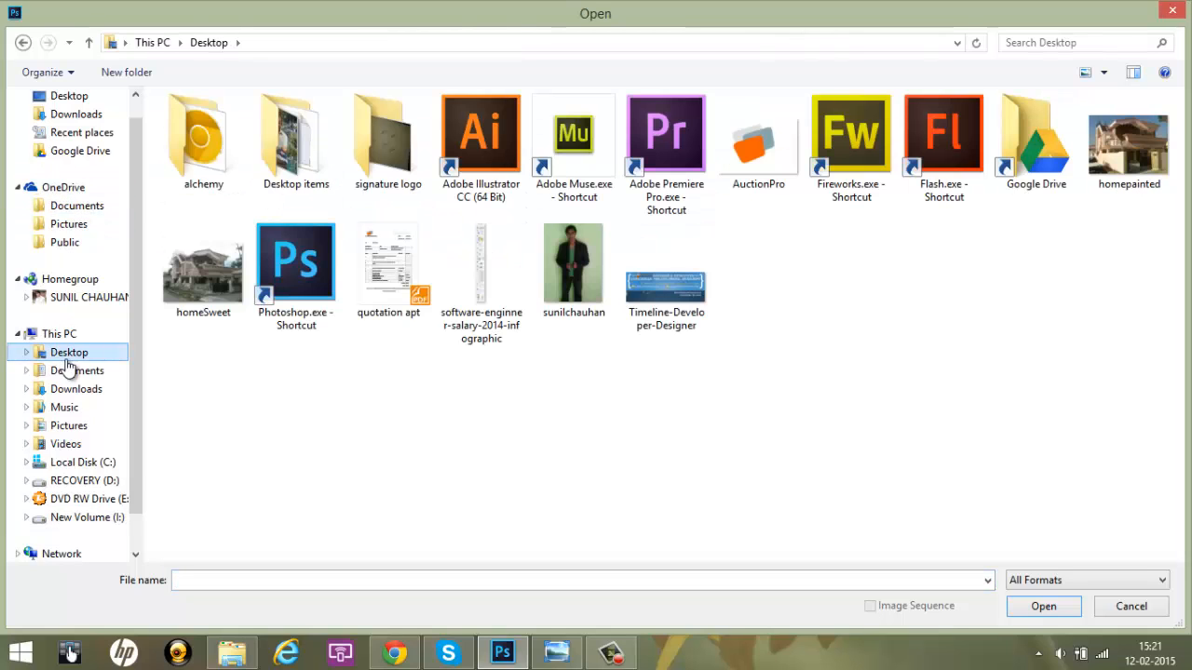
double_click(403, 169)
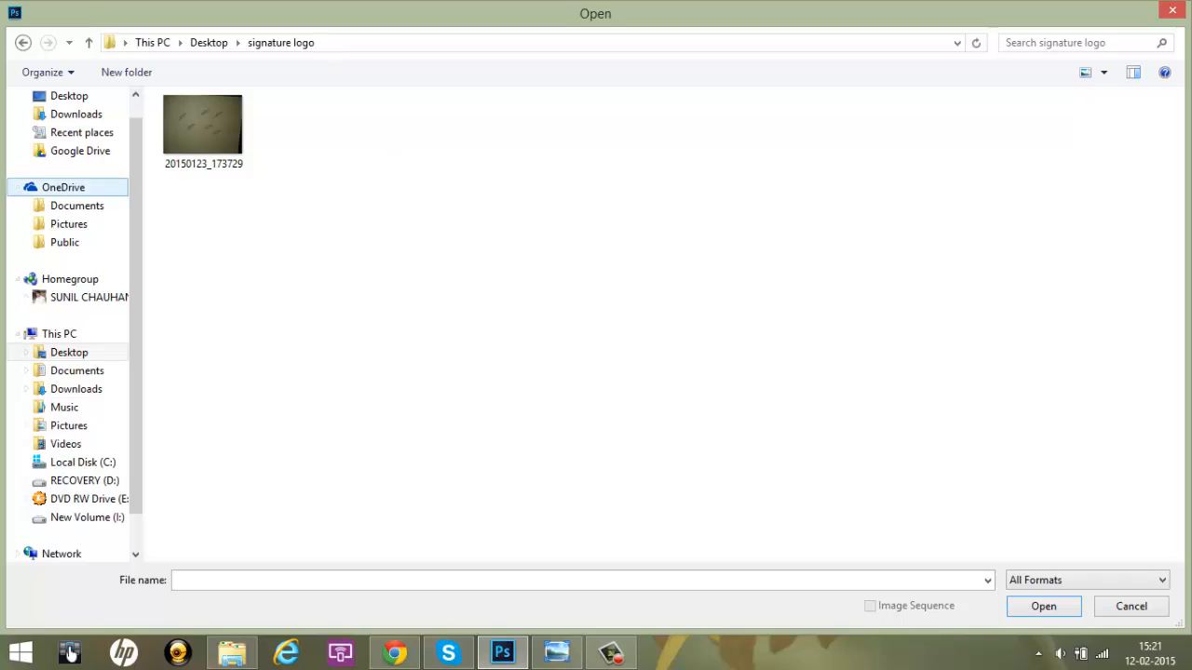
left_click(237, 130)
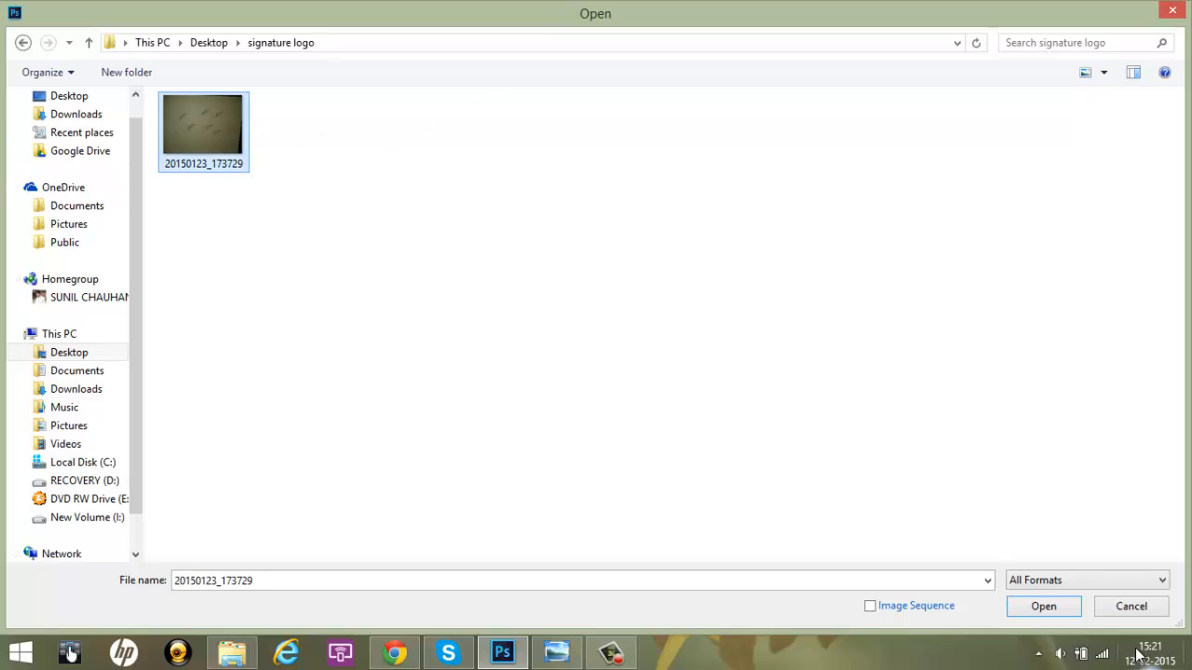
left_click(1049, 611)
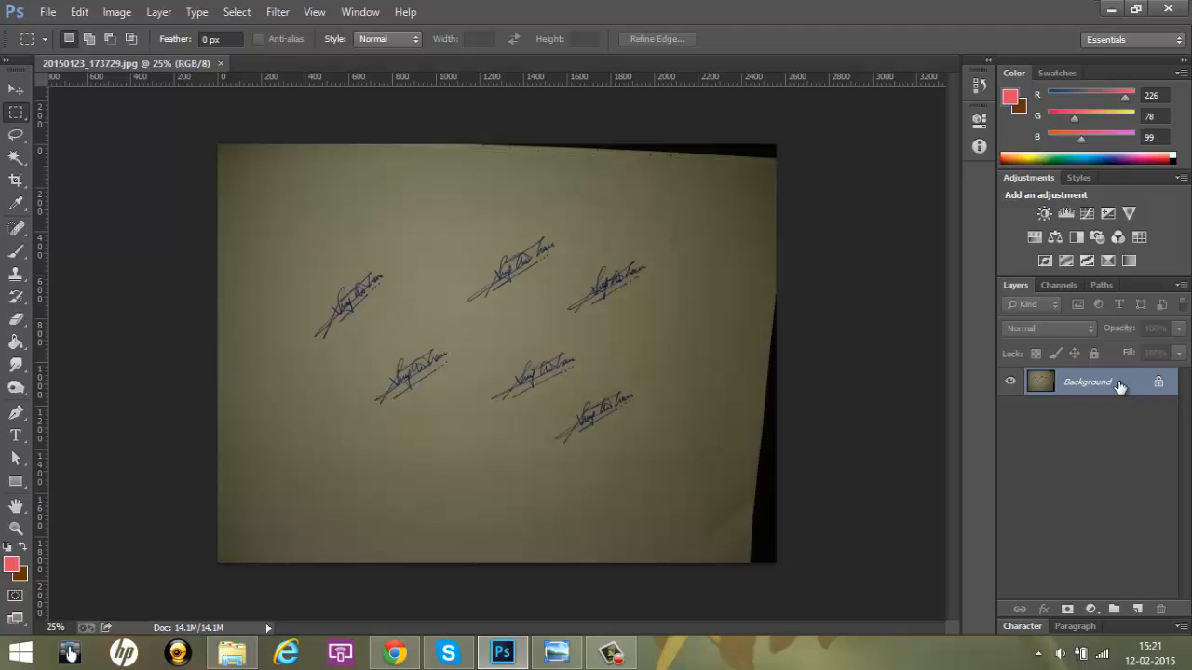
Convert the locked Background into a regular layer named Layer 0 with Normal mode and 100% opacity.
left_click_drag(1032, 382, 987, 380)
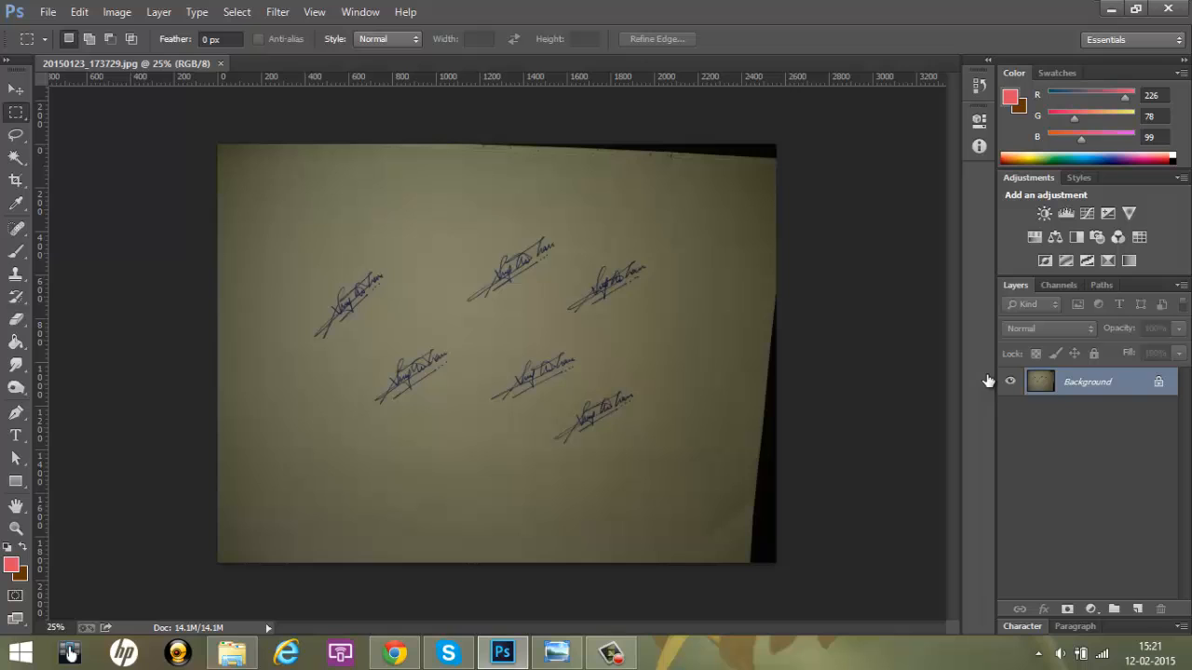
double_click(1140, 388)
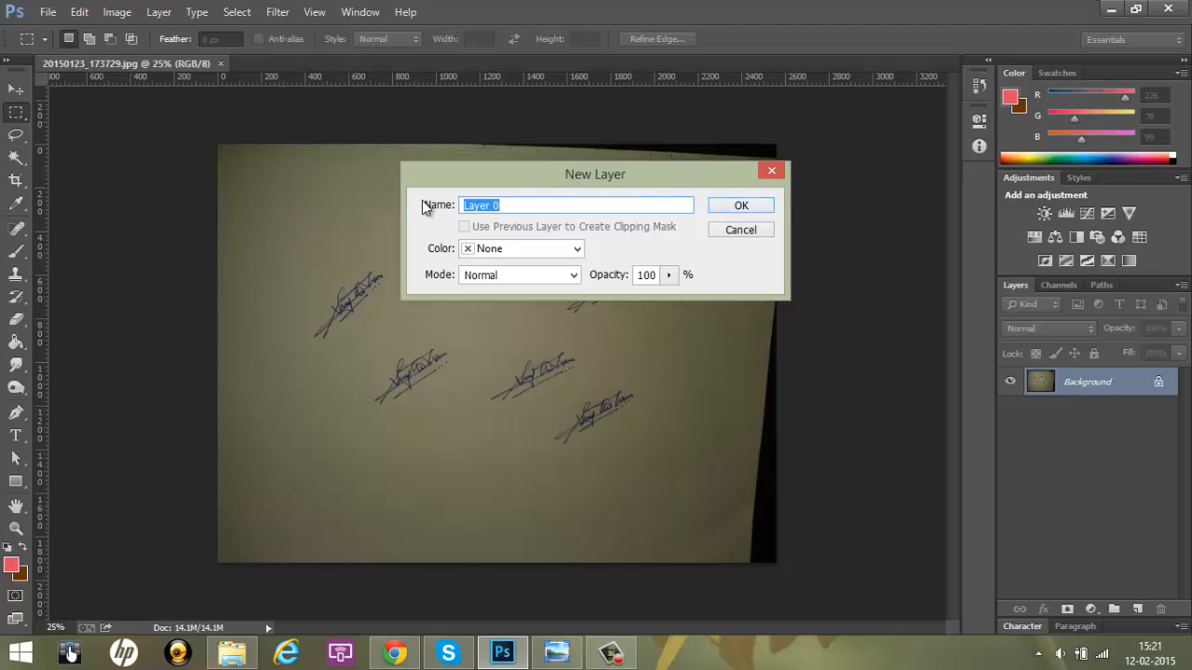
left_click(760, 208)
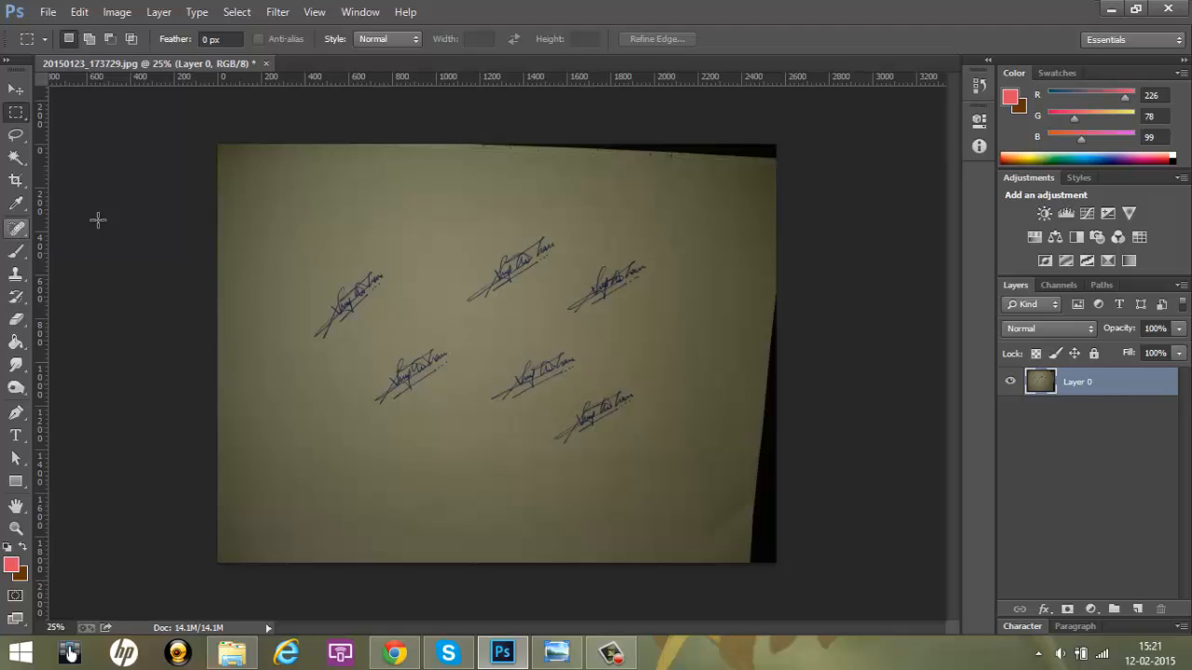
Examine the six handwritten signatures in the photo up close.
left_click(16, 90)
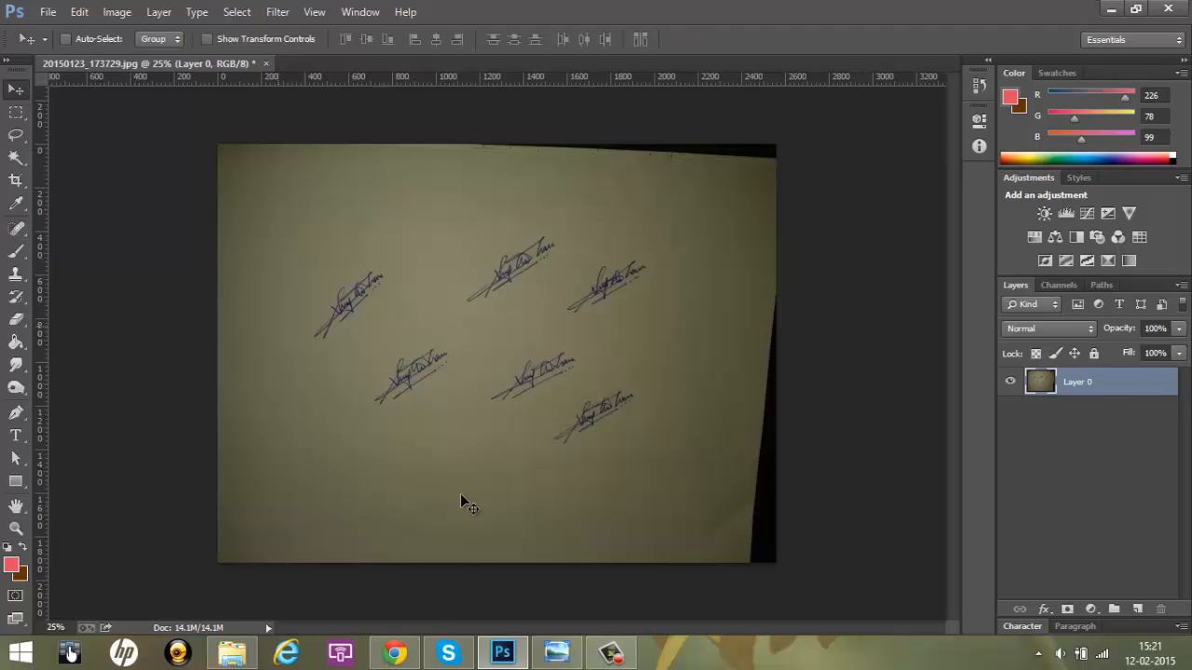
scroll(276, 351, "up", 4)
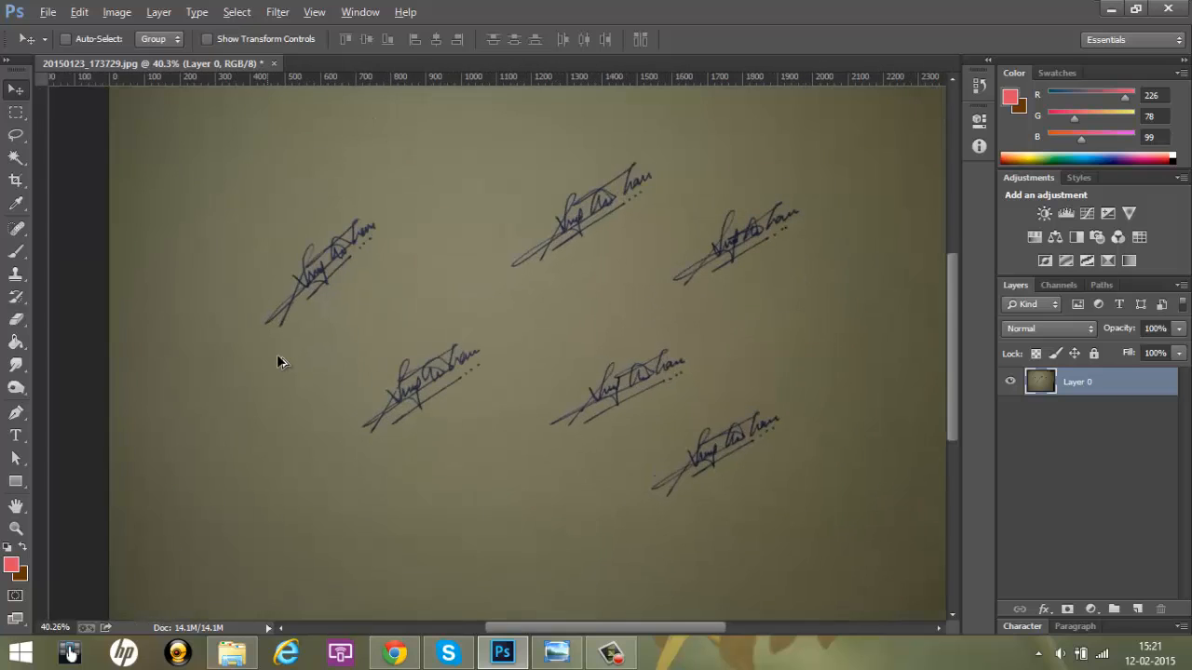
scroll(311, 344, "down", 1)
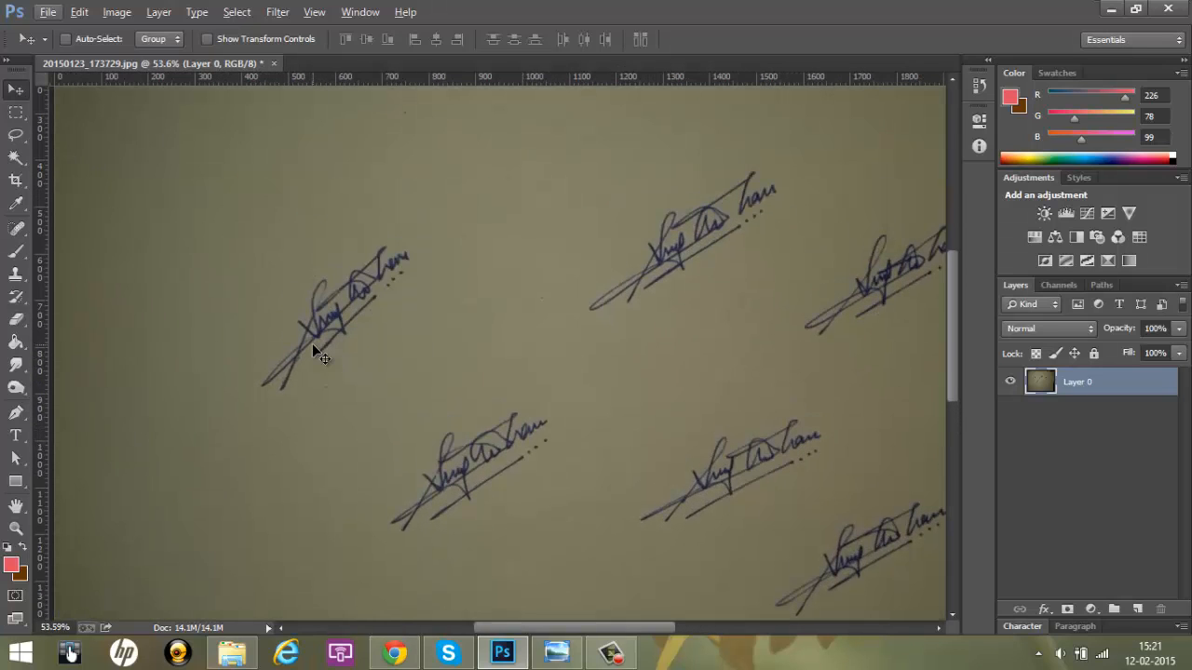
scroll(474, 358, "down", 1)
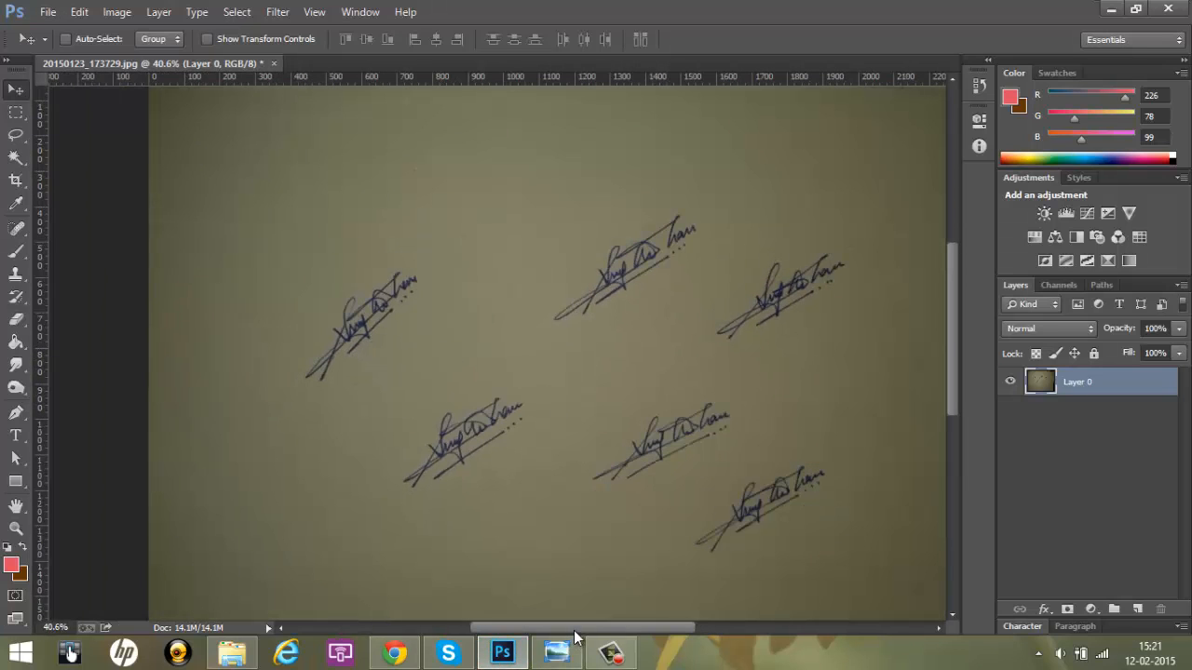
mouse_move(577, 629)
left_mouse_down()
mouse_move(609, 641)
mouse_move(592, 636)
left_mouse_up()
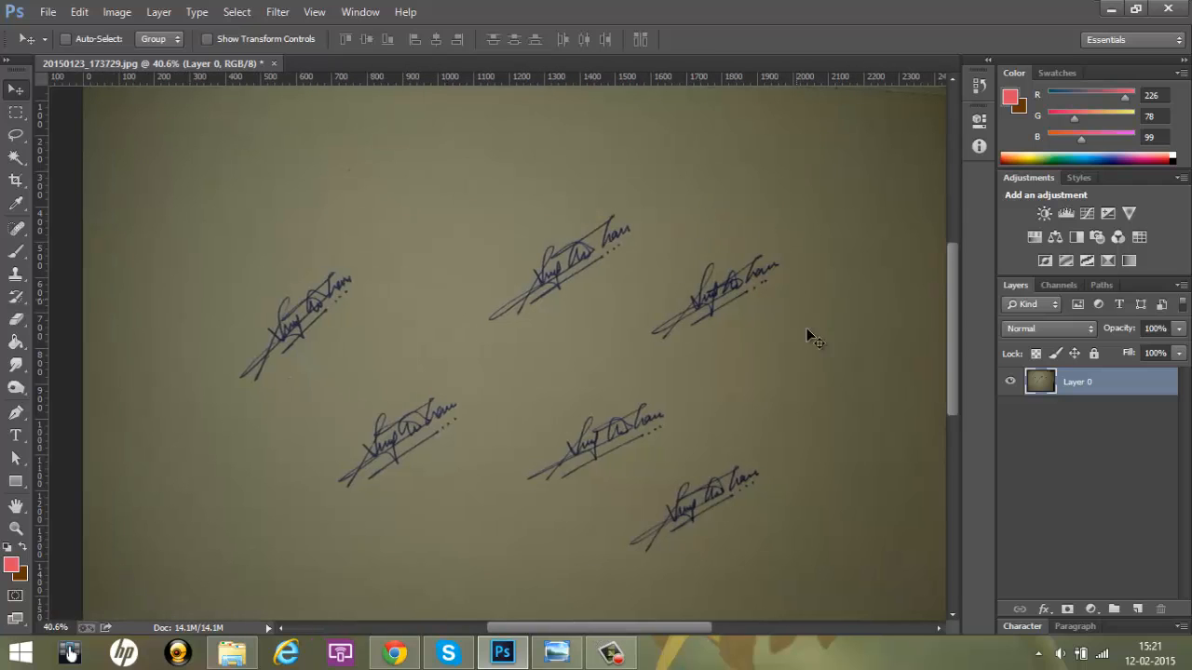
scroll(715, 455, "down", 2)
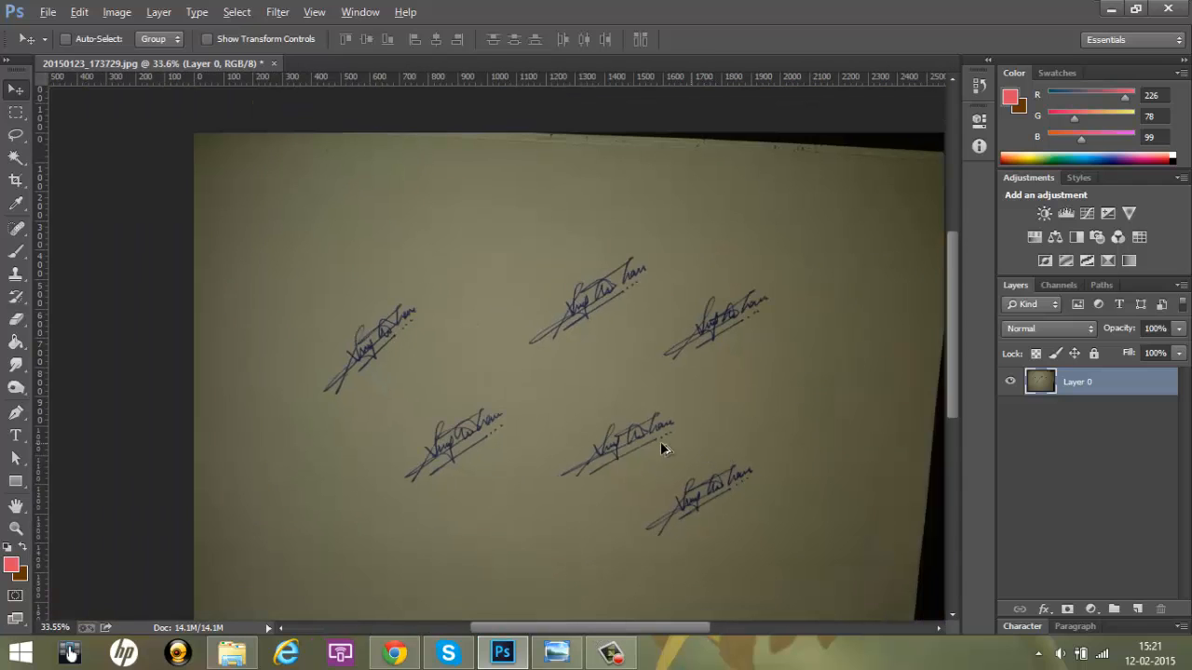
scroll(480, 443, "up", 2)
scroll(382, 442, "up", 3)
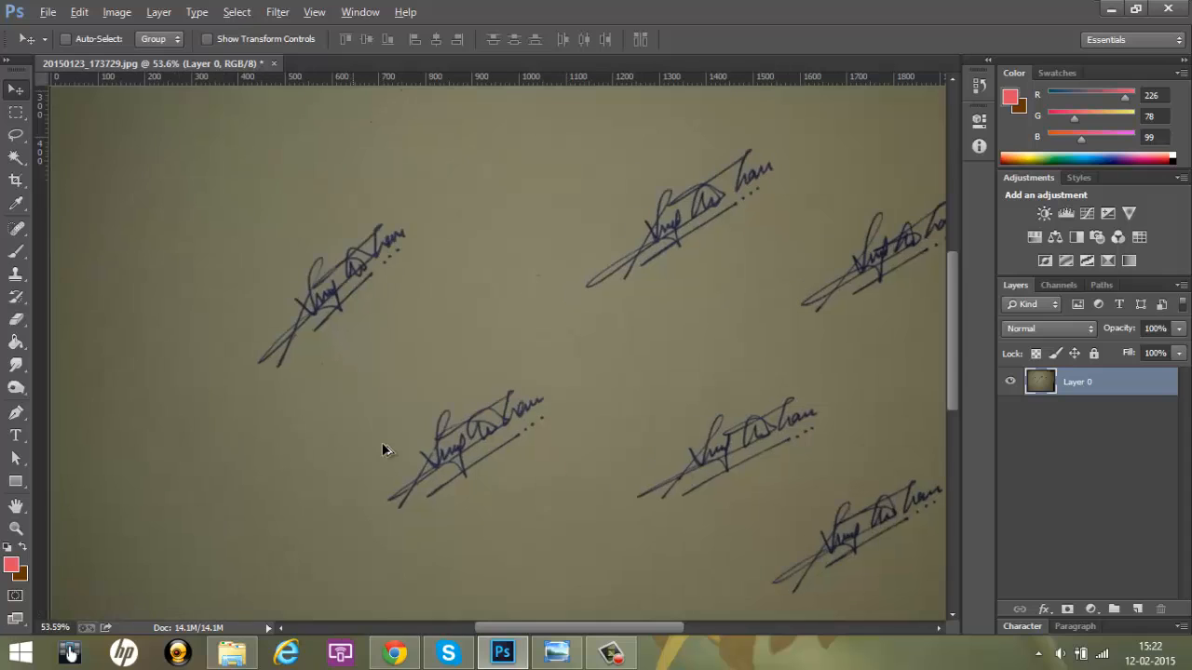
Crop the image to a rectangular selection of about 530 by 410 px around the upper-left signature, and clear the selection.
left_click(16, 113)
left_click_drag(183, 158, 460, 392)
left_click(117, 11)
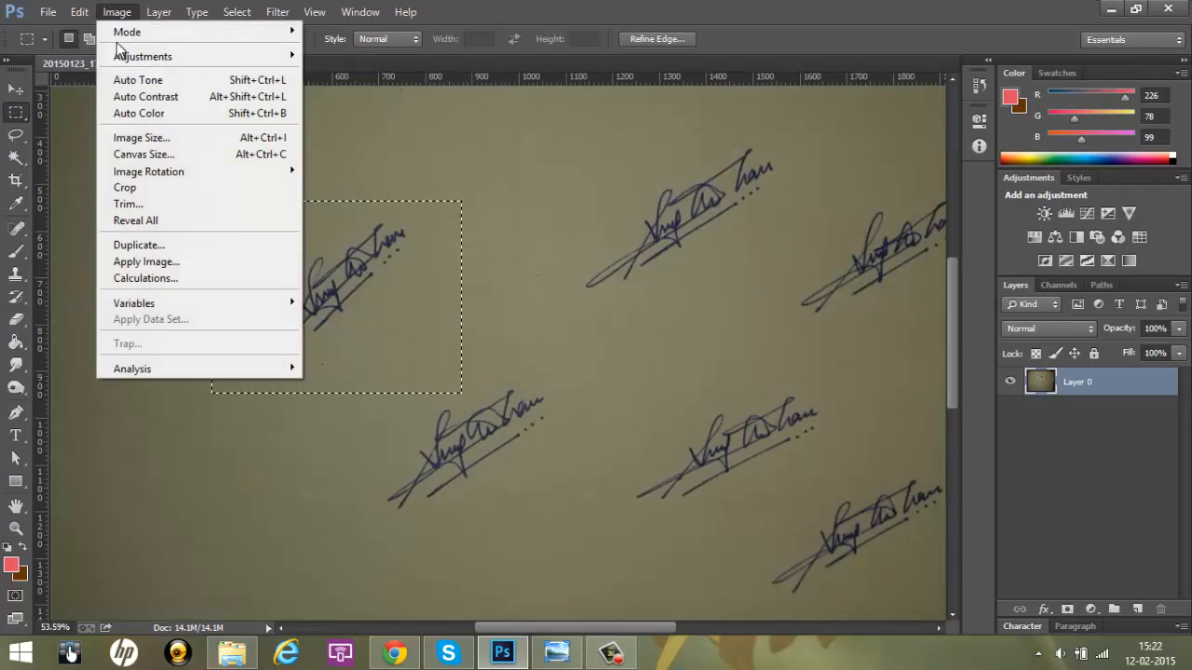
left_click(152, 184)
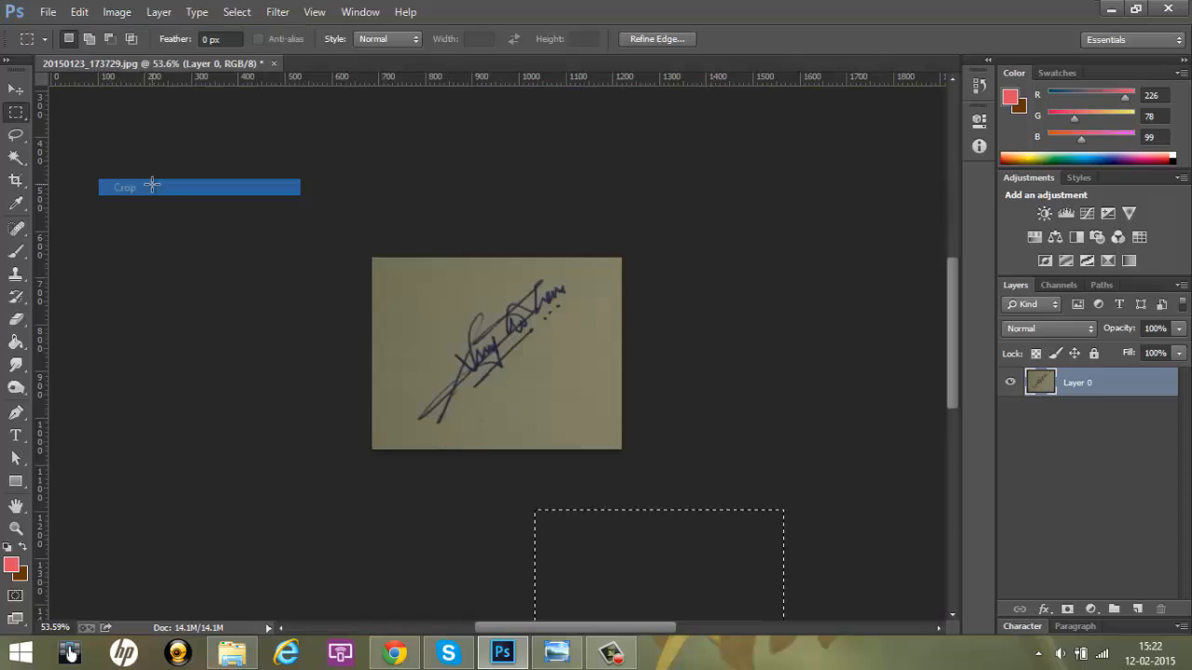
left_click(331, 239)
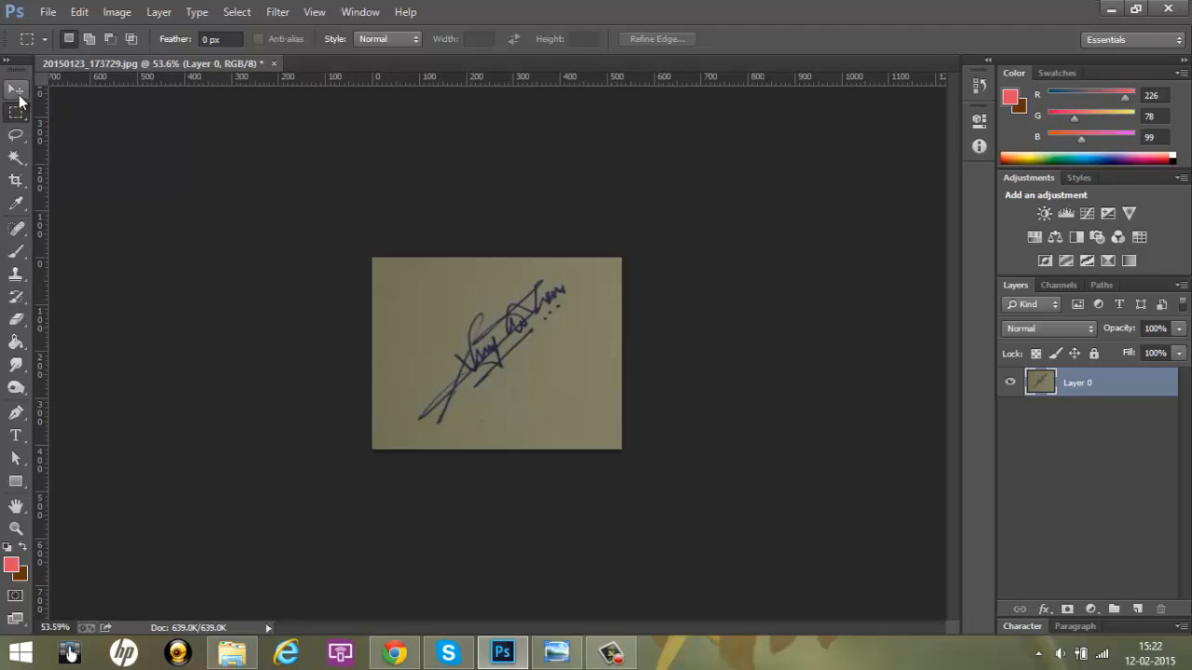
left_click(17, 95)
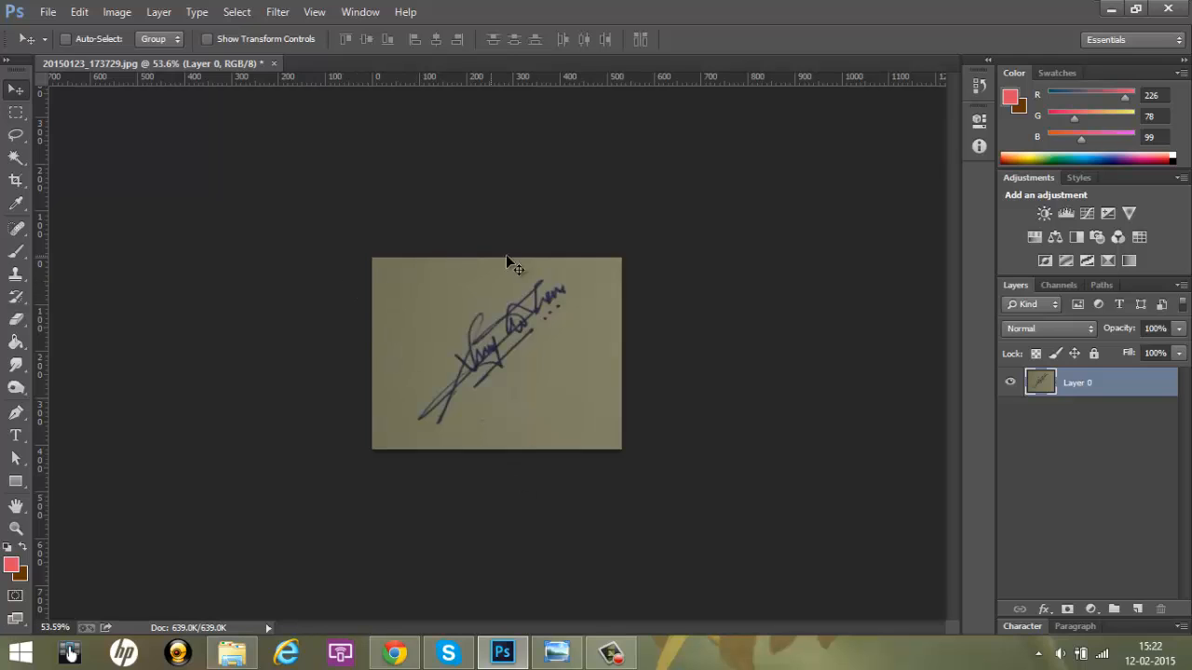
left_click_drag(625, 288, 606, 341)
Convert the cropped signature image to Grayscale mode, discarding its color information.
left_click(131, 14)
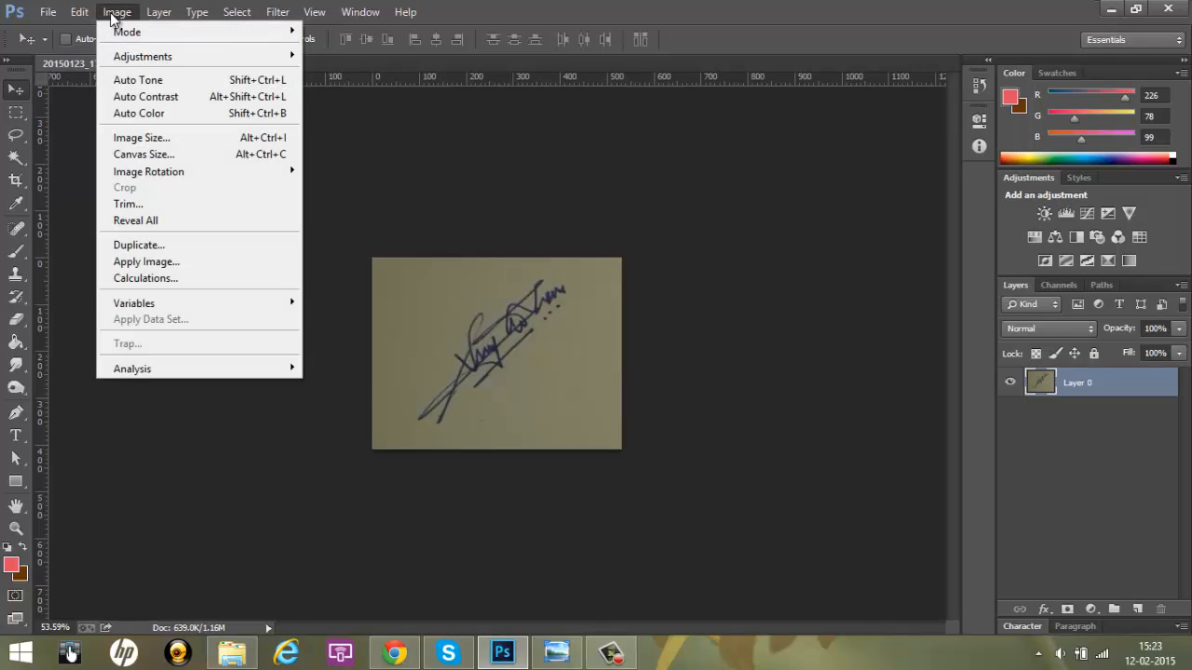
left_click(110, 12)
left_click(110, 13)
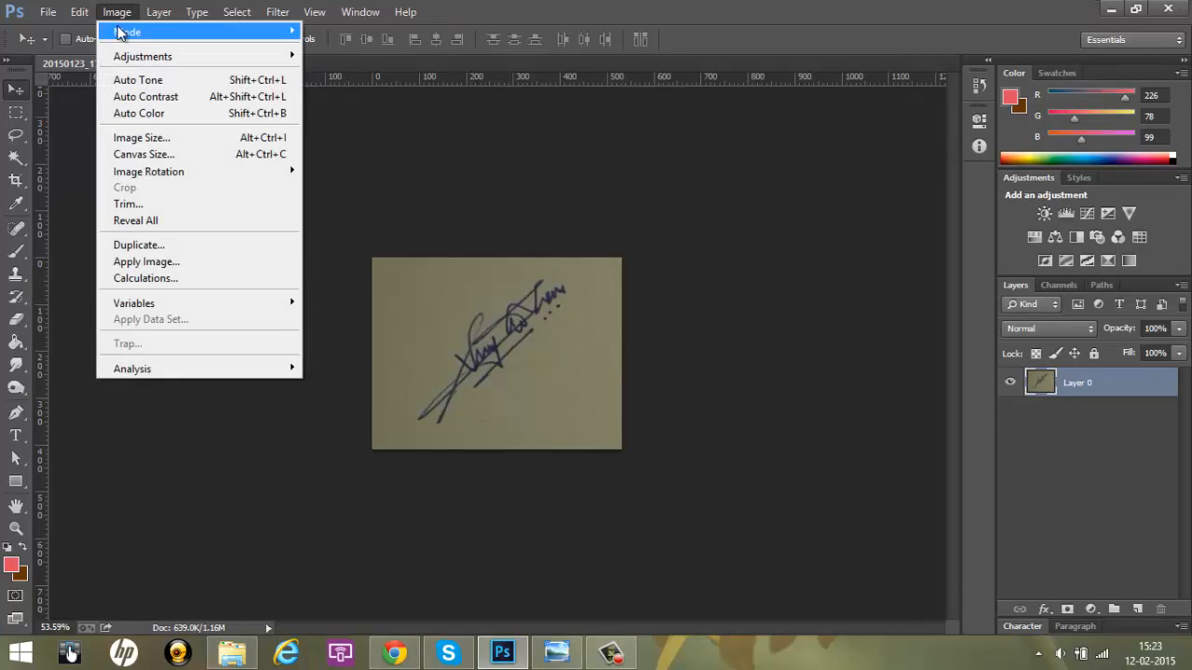
mouse_move(121, 34)
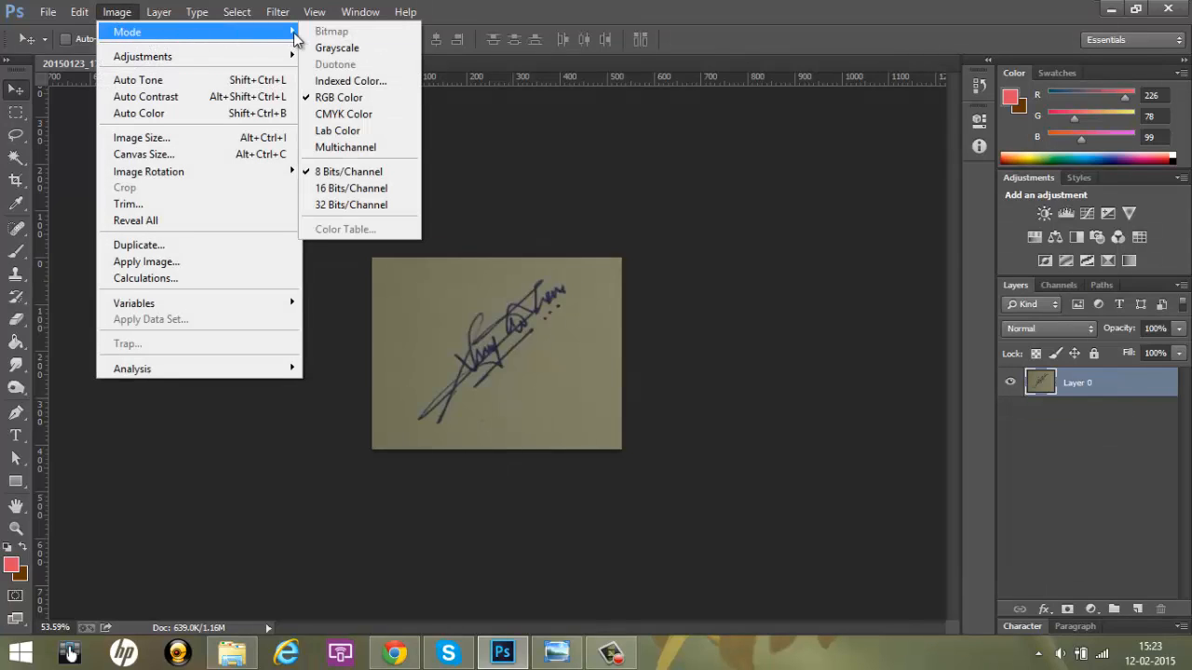
left_click(362, 50)
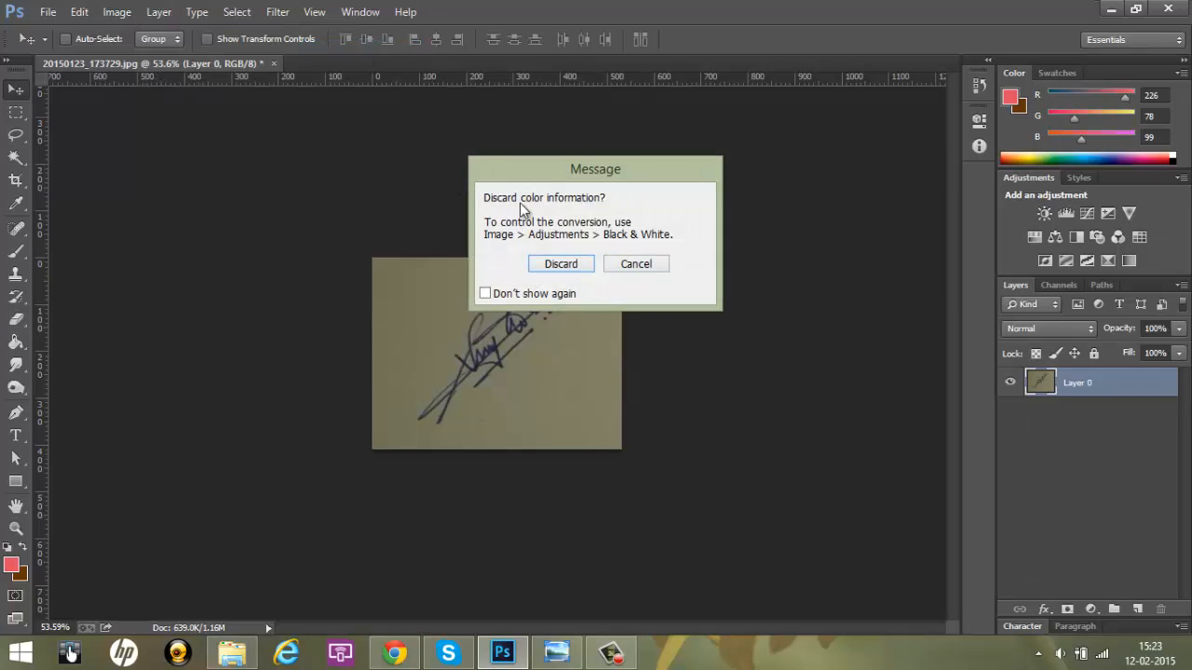
left_click(561, 264)
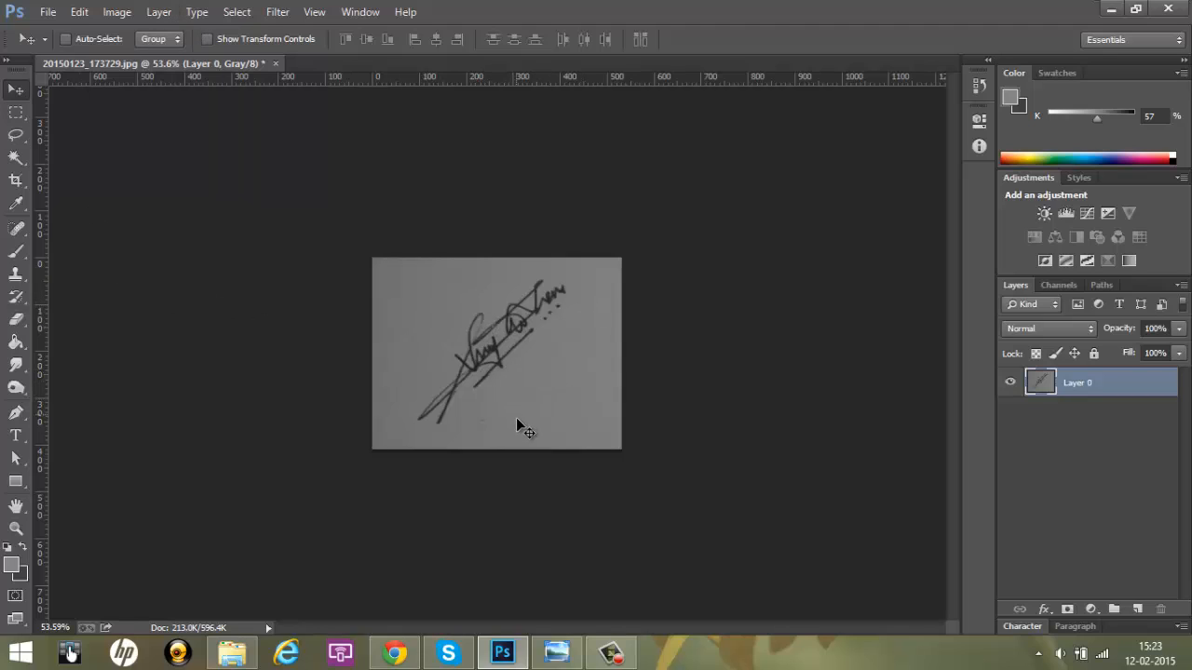
Apply a Levels adjustment to the signature image with black input 22, midtone 0.51 and white input 68.
scroll(520, 417, "up", 5)
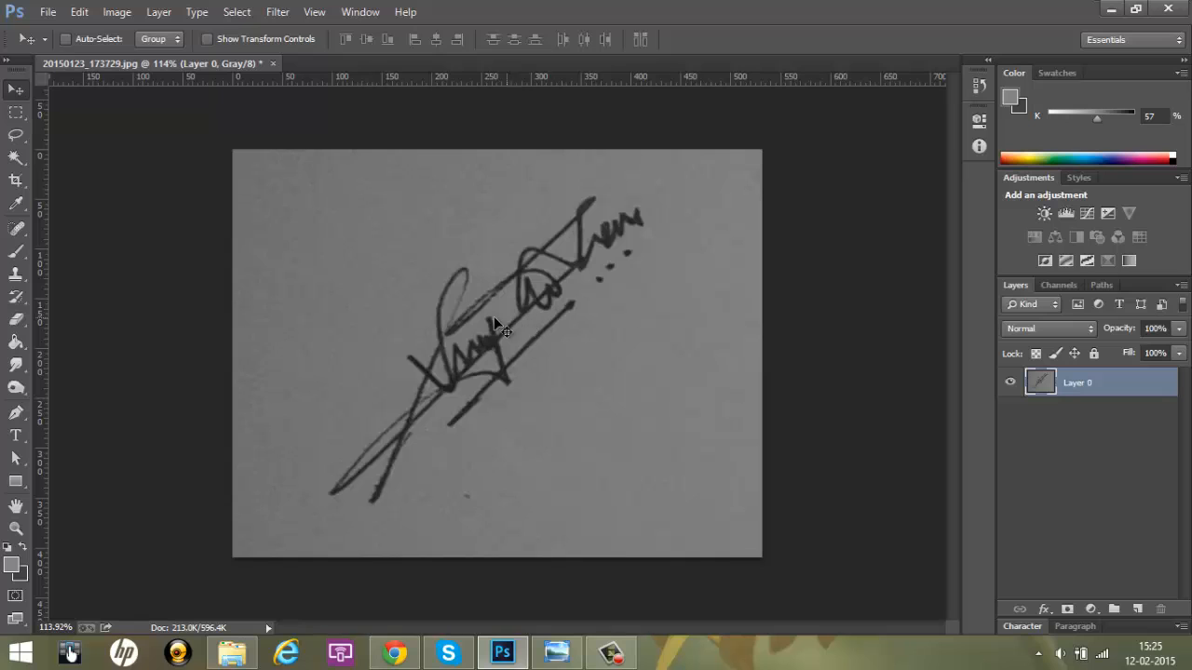
left_click(127, 17)
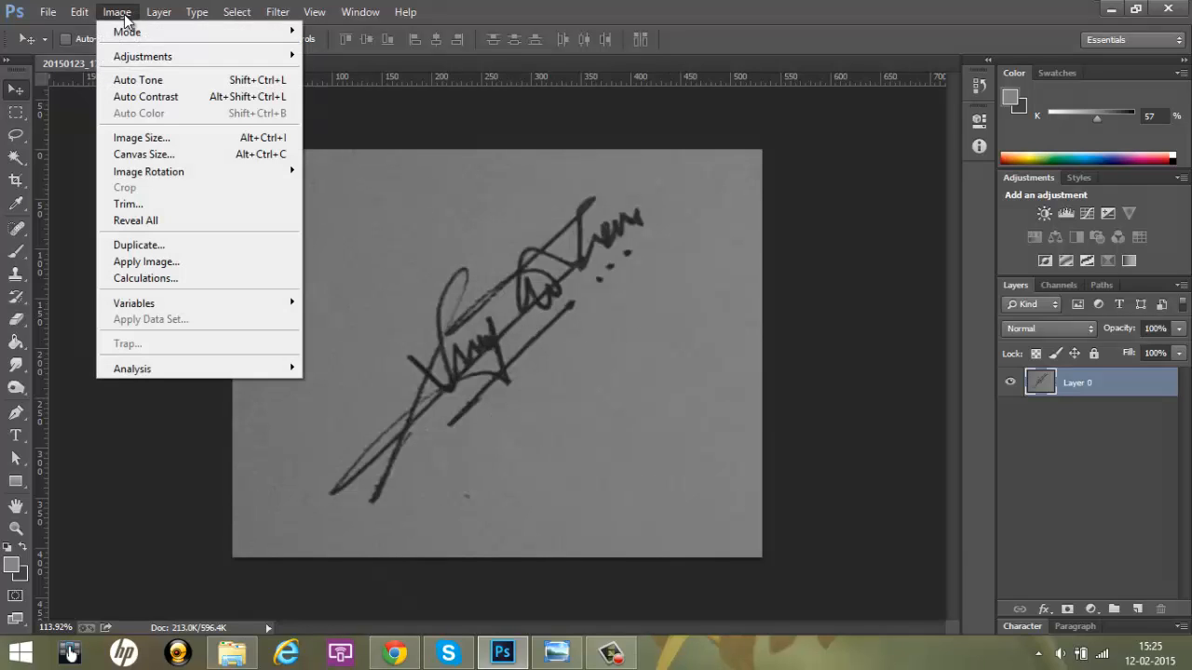
mouse_move(171, 61)
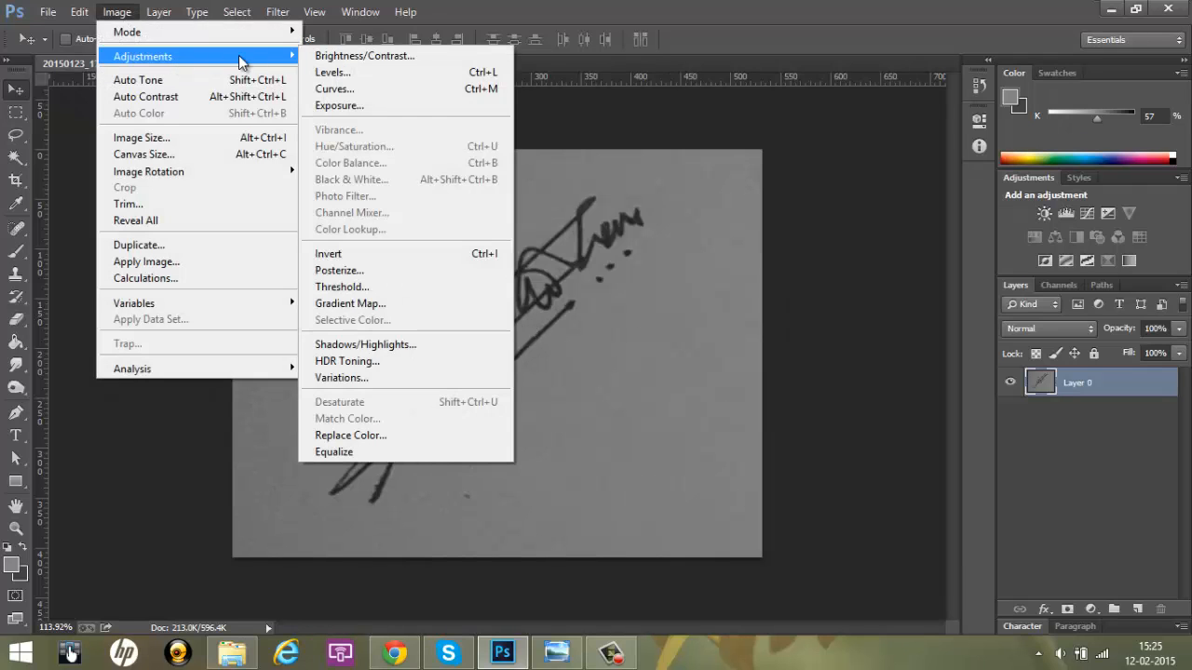
left_click(373, 76)
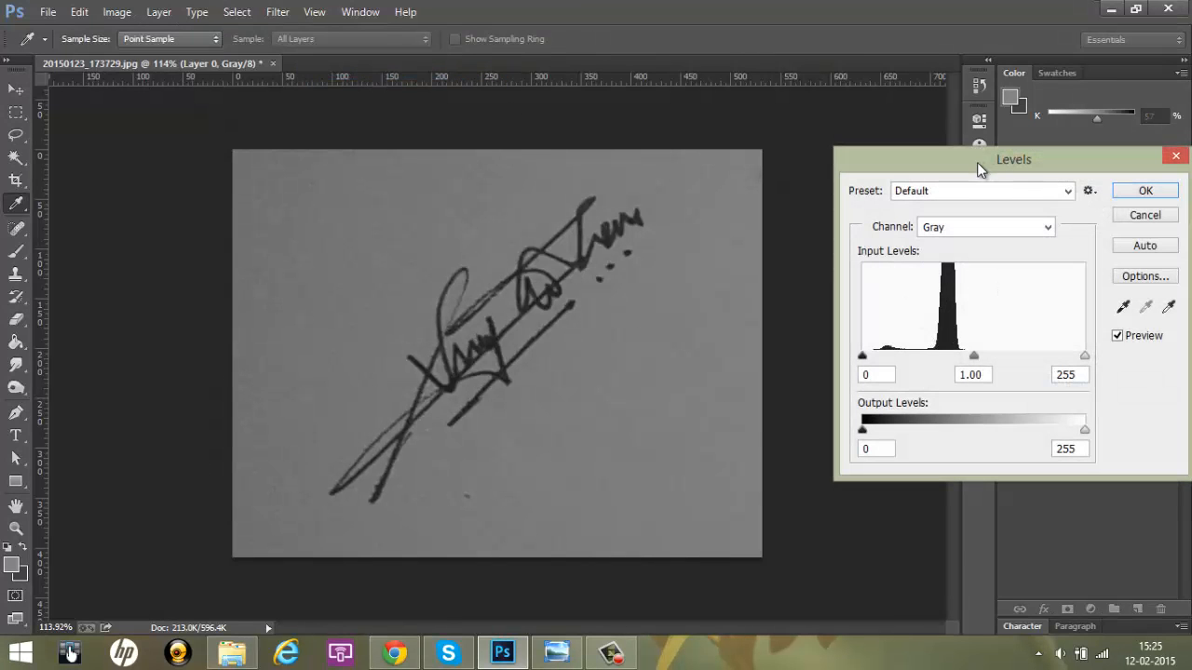
left_click_drag(976, 162, 882, 112)
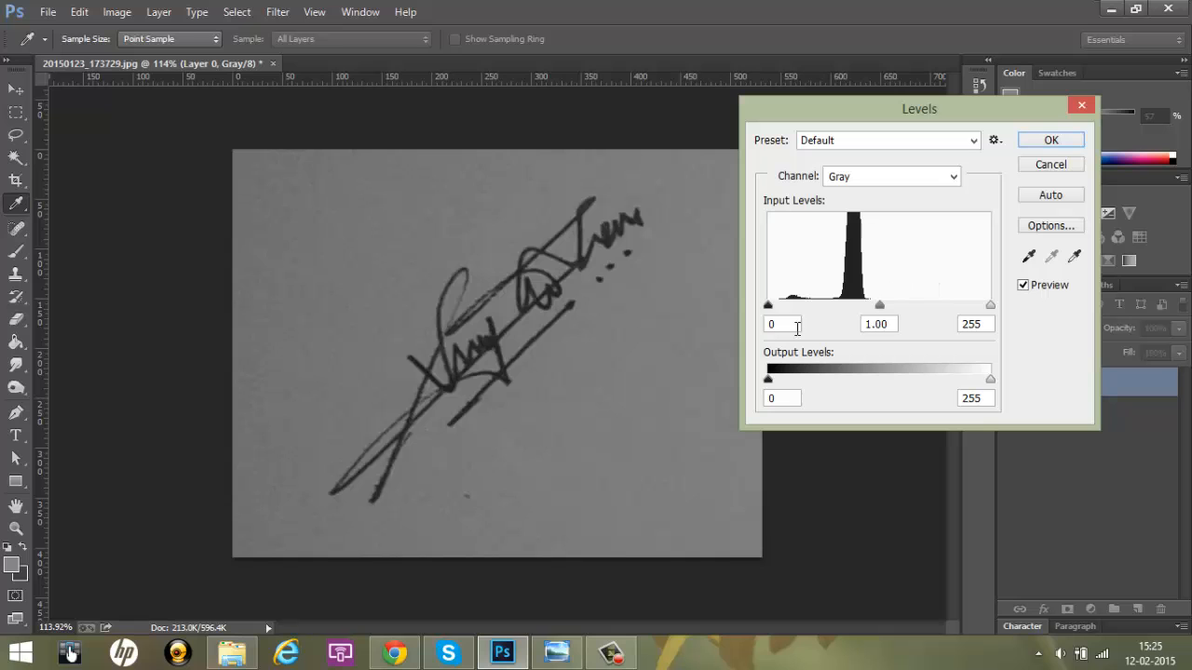
left_click_drag(768, 305, 785, 306)
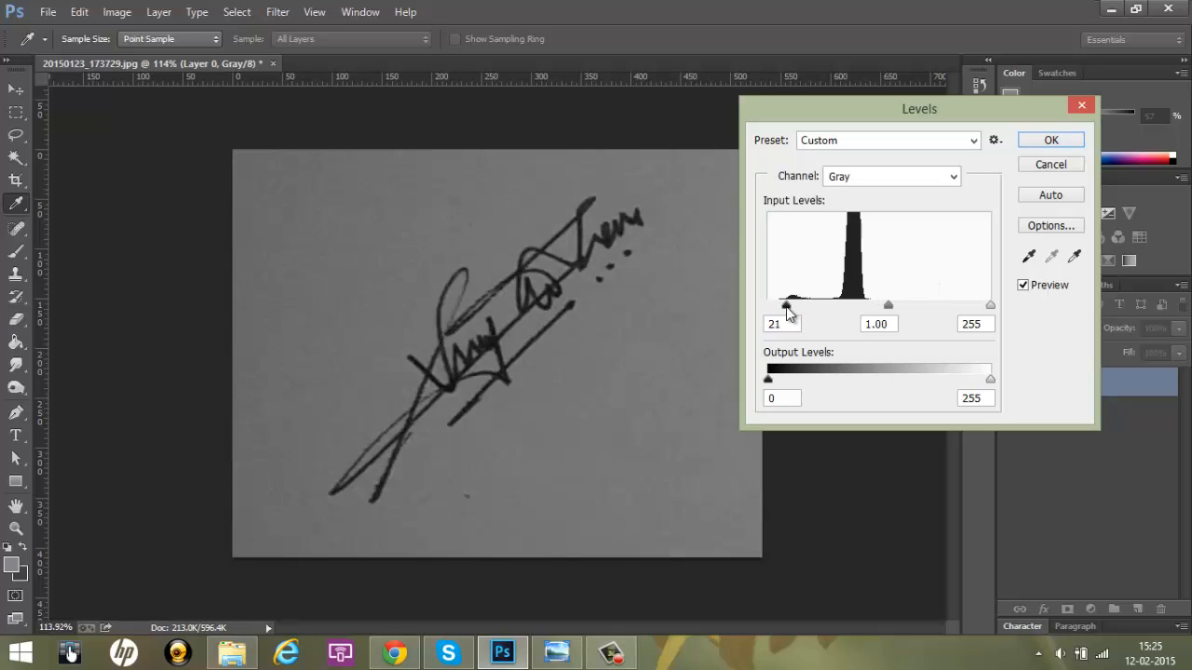
left_click_drag(889, 307, 865, 307)
left_click_drag(990, 307, 769, 307)
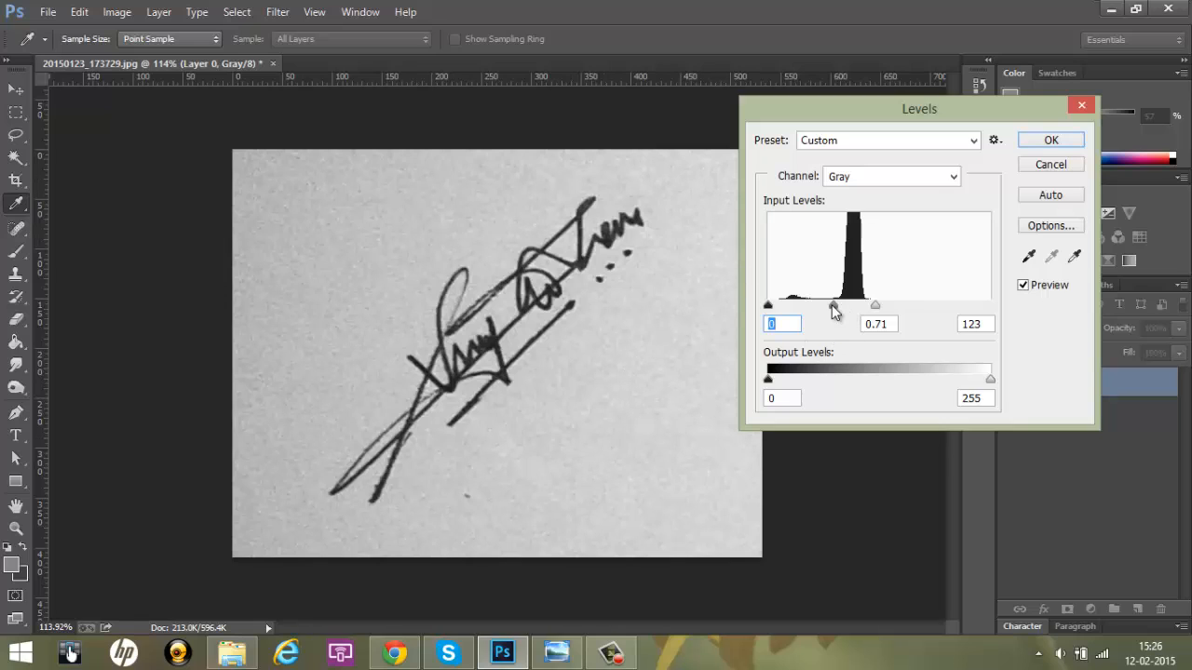
mouse_move(833, 312)
left_mouse_down()
mouse_move(811, 312)
mouse_move(835, 311)
left_mouse_up()
mouse_move(835, 311)
left_mouse_down()
mouse_move(873, 311)
mouse_move(839, 314)
left_mouse_up()
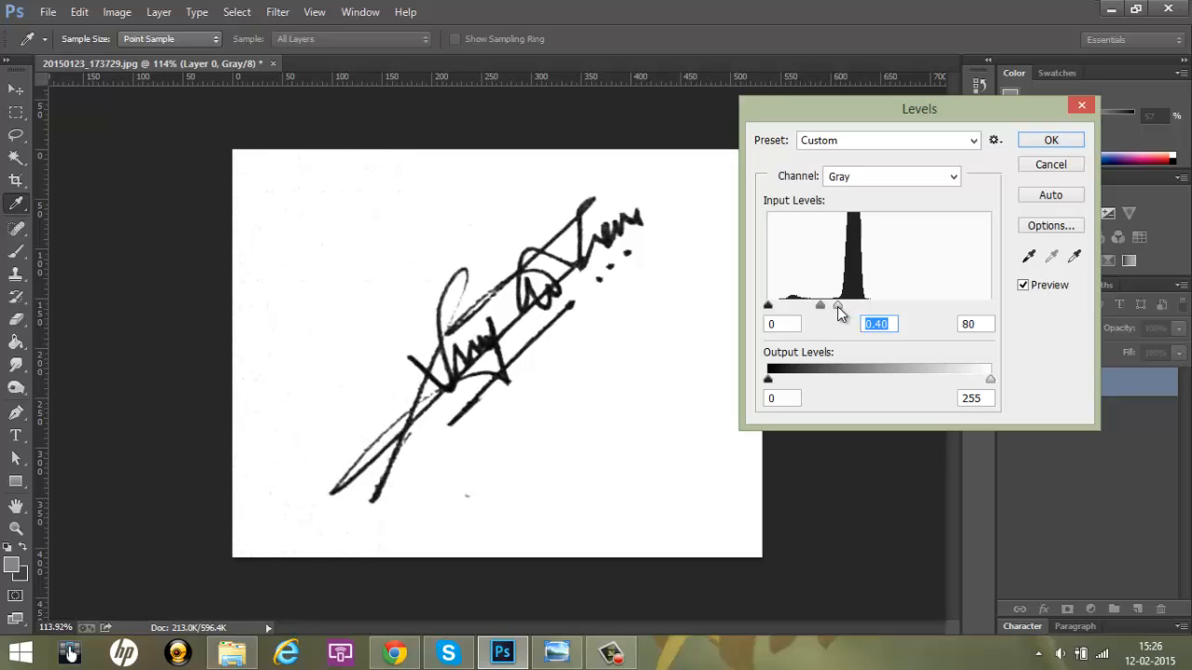
mouse_move(836, 307)
left_mouse_down()
mouse_move(820, 307)
mouse_move(836, 308)
left_mouse_up()
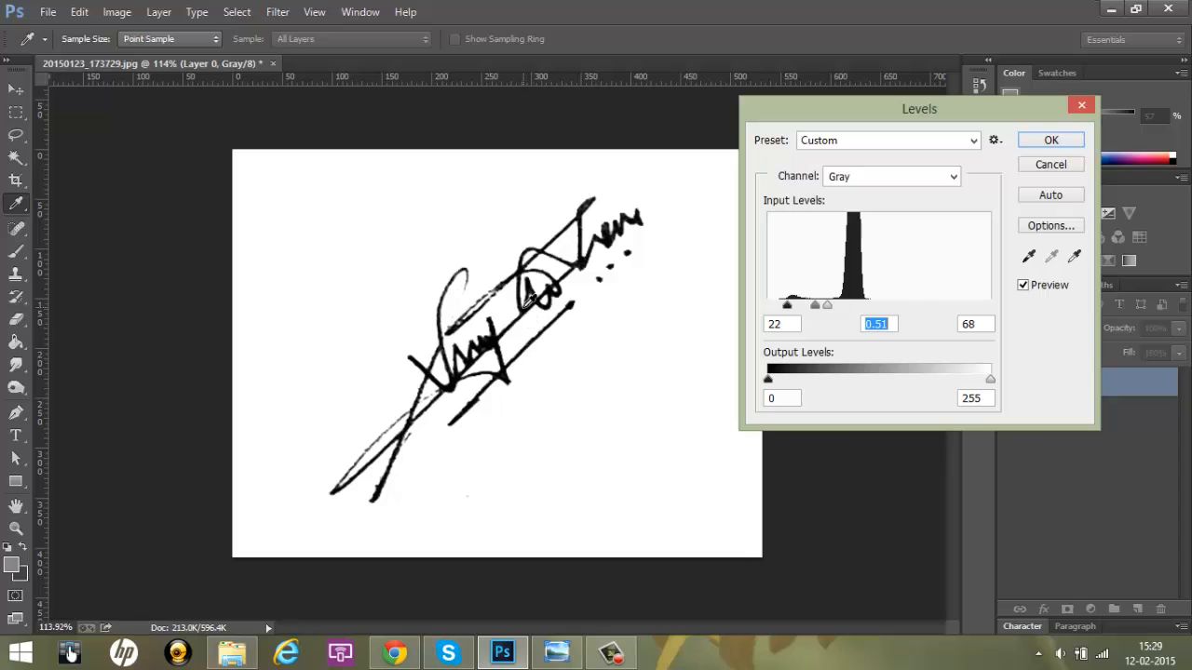
left_click(1066, 142)
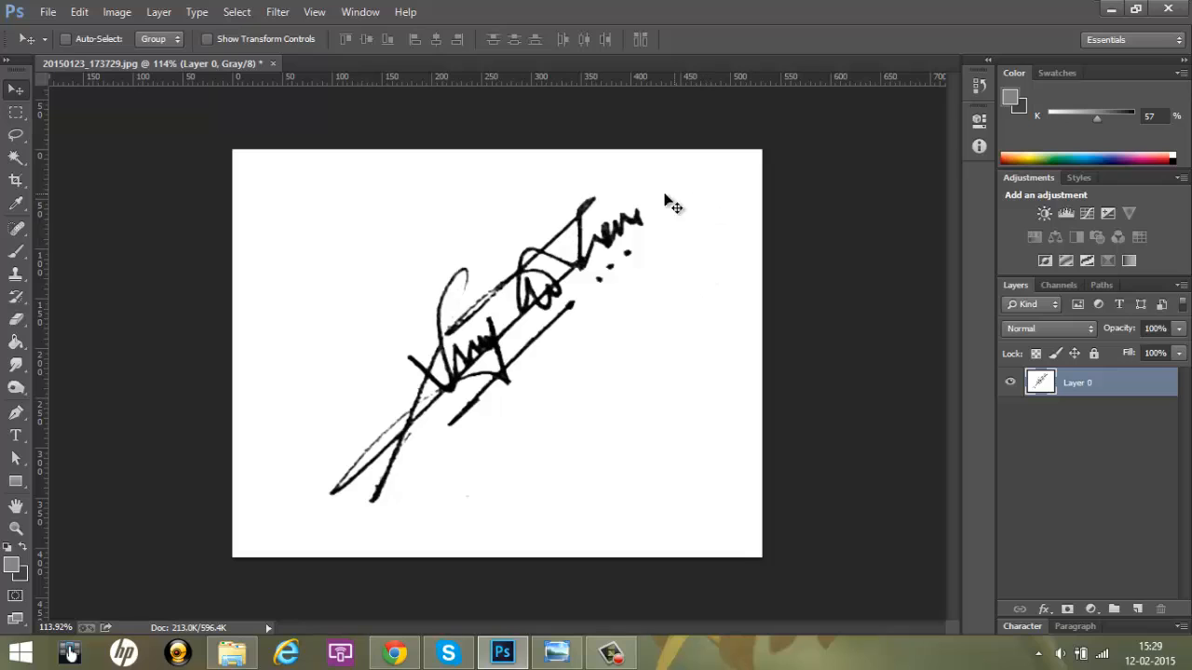
mouse_move(350, 300)
left_mouse_down()
mouse_move(309, 378)
mouse_move(316, 352)
left_mouse_up()
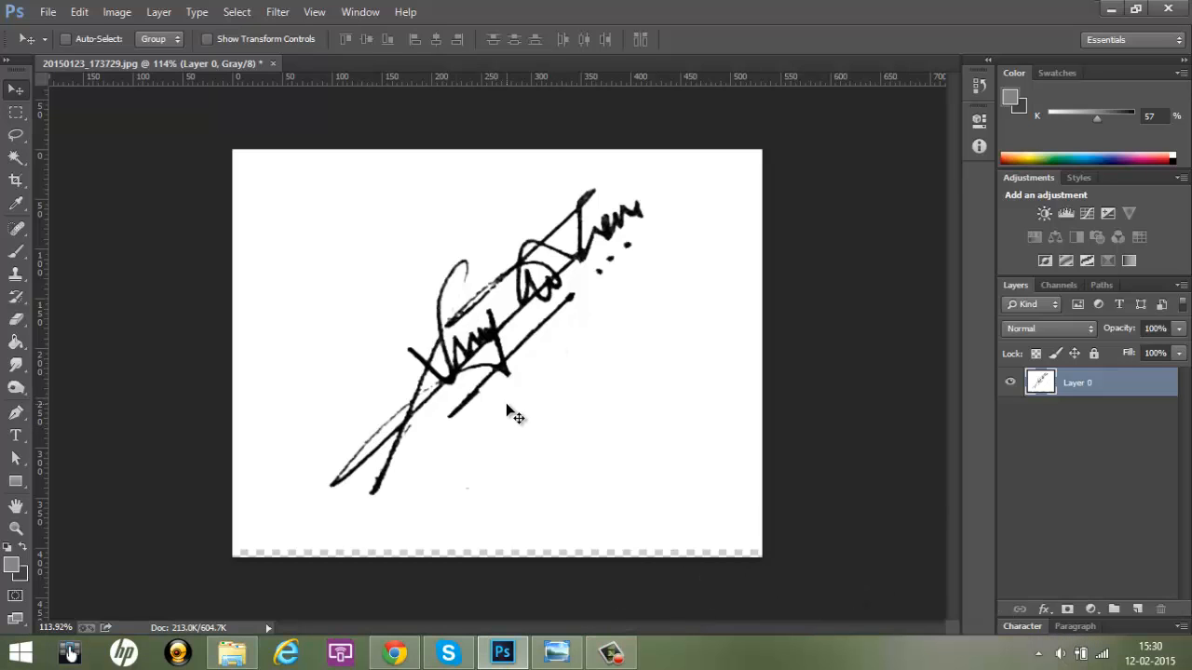
left_click_drag(531, 407, 533, 417)
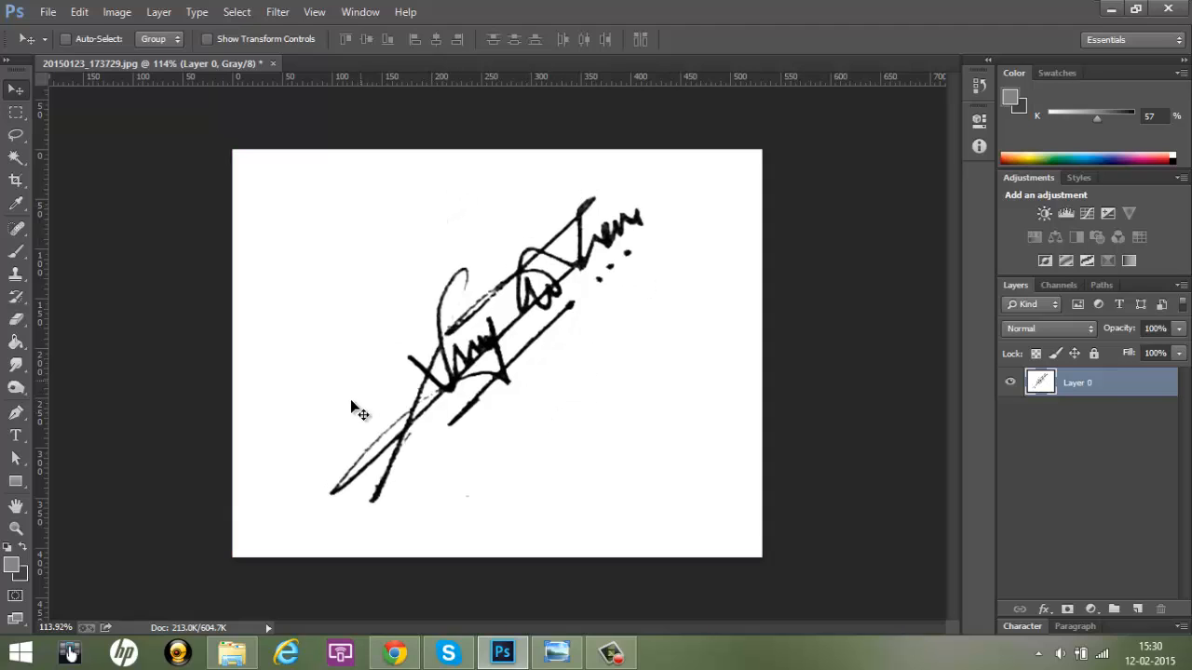
left_click(18, 321)
left_click(20, 323)
left_click(20, 323)
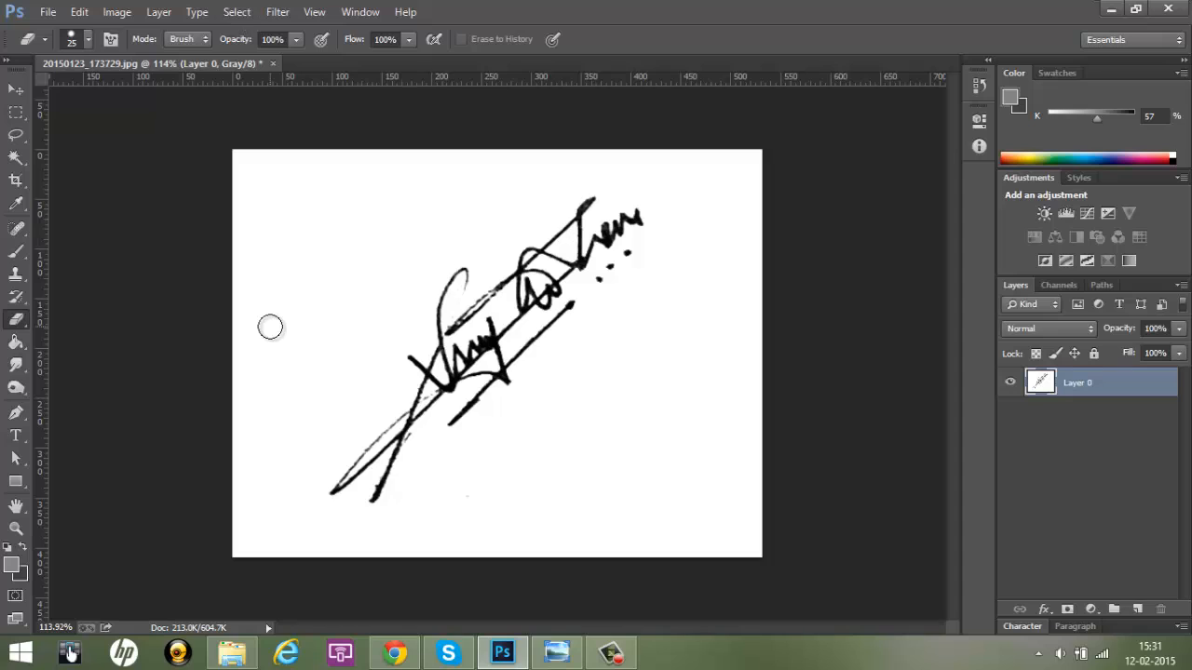
Select the white background by Color Range with sampled colors and 40 fuzziness, delete it, and clear the selection.
left_click(239, 13)
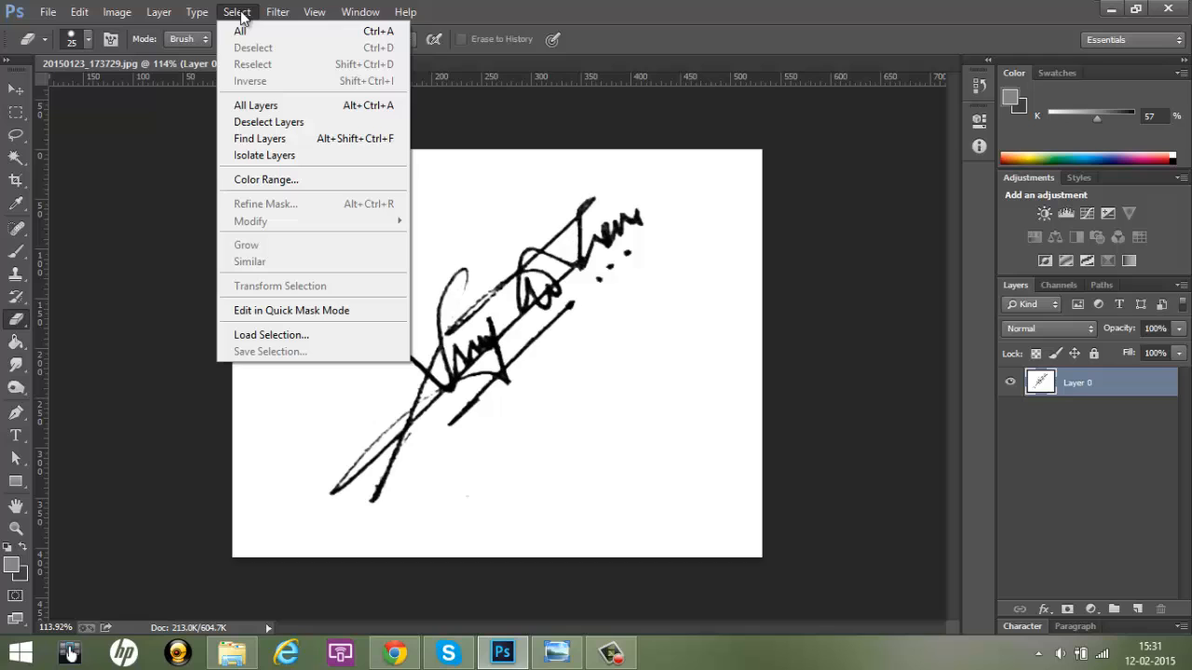
left_click(266, 179)
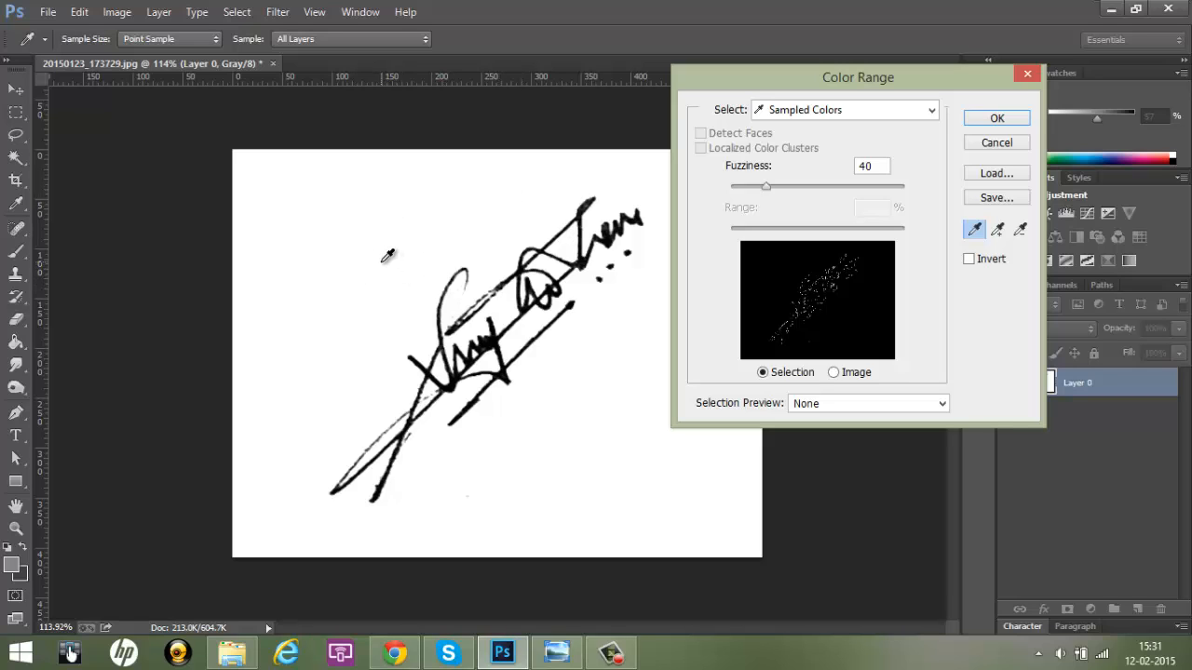
left_click(383, 261)
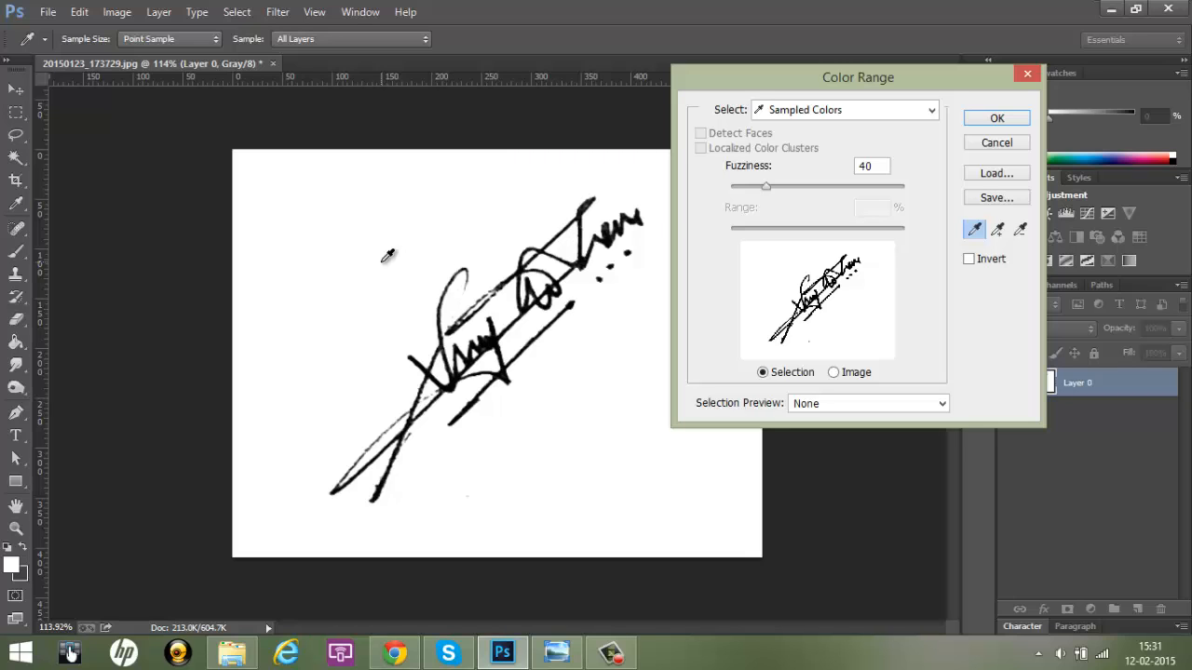
left_click(984, 123)
key("e")
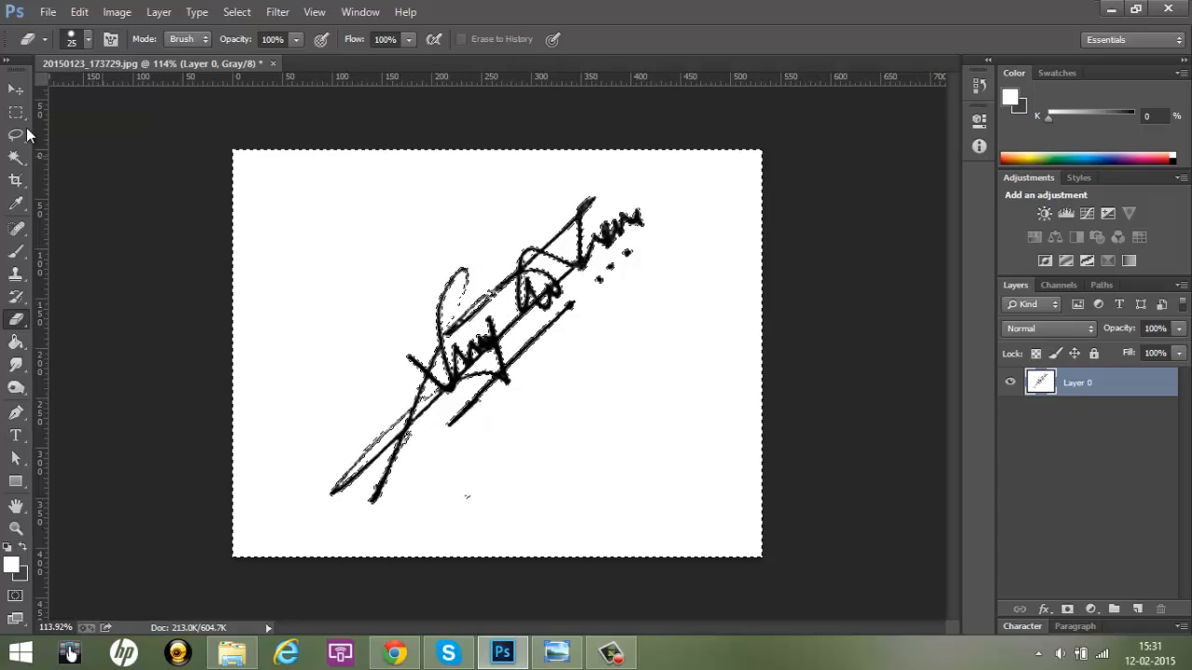
left_click(16, 89)
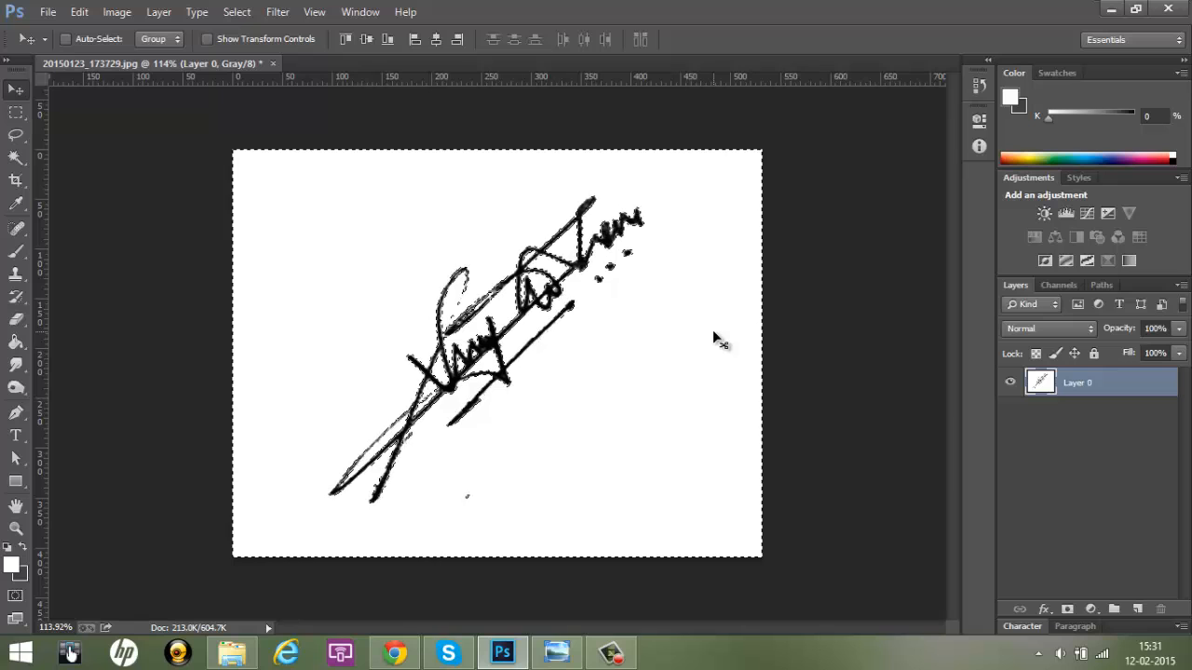
key("Delete")
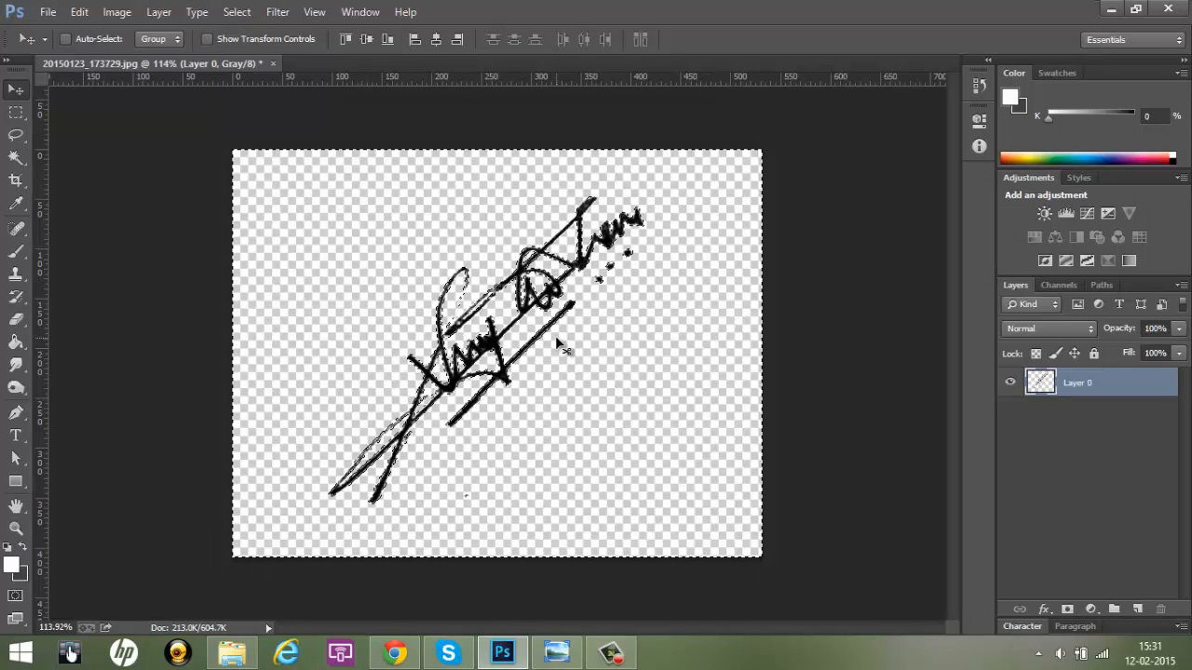
key("ctrl+d")
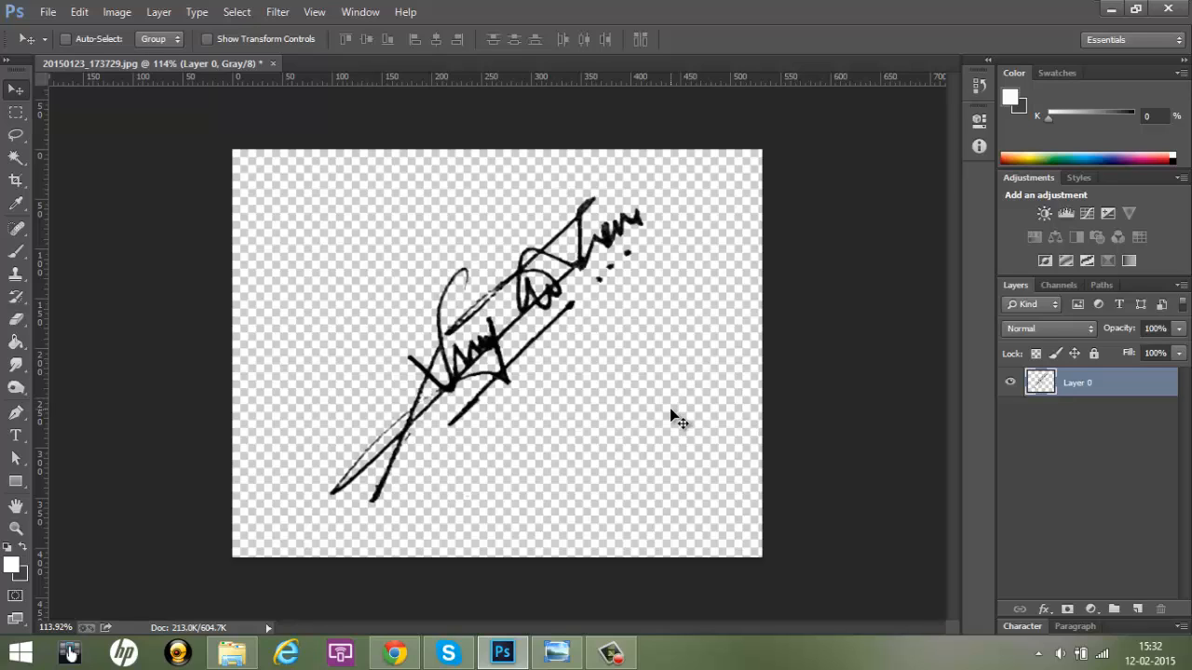
Rotate the signature by about 30.27° clockwise so it lies flatter, and apply the transformation.
key("ctrl+t")
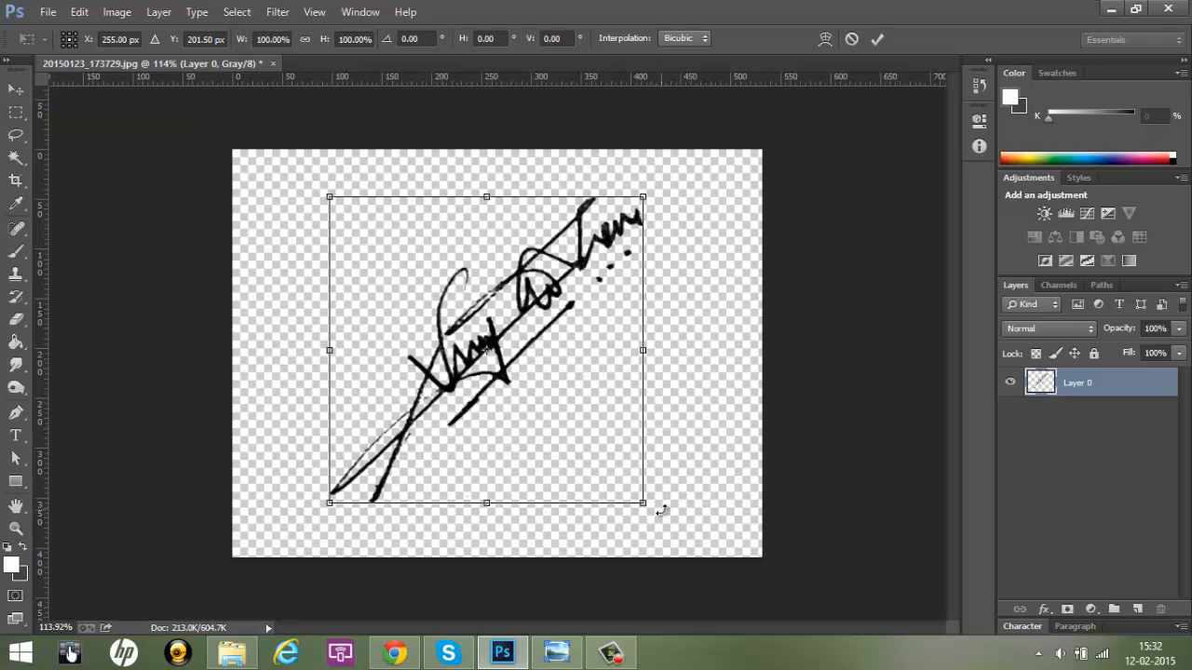
left_click_drag(659, 515, 548, 557)
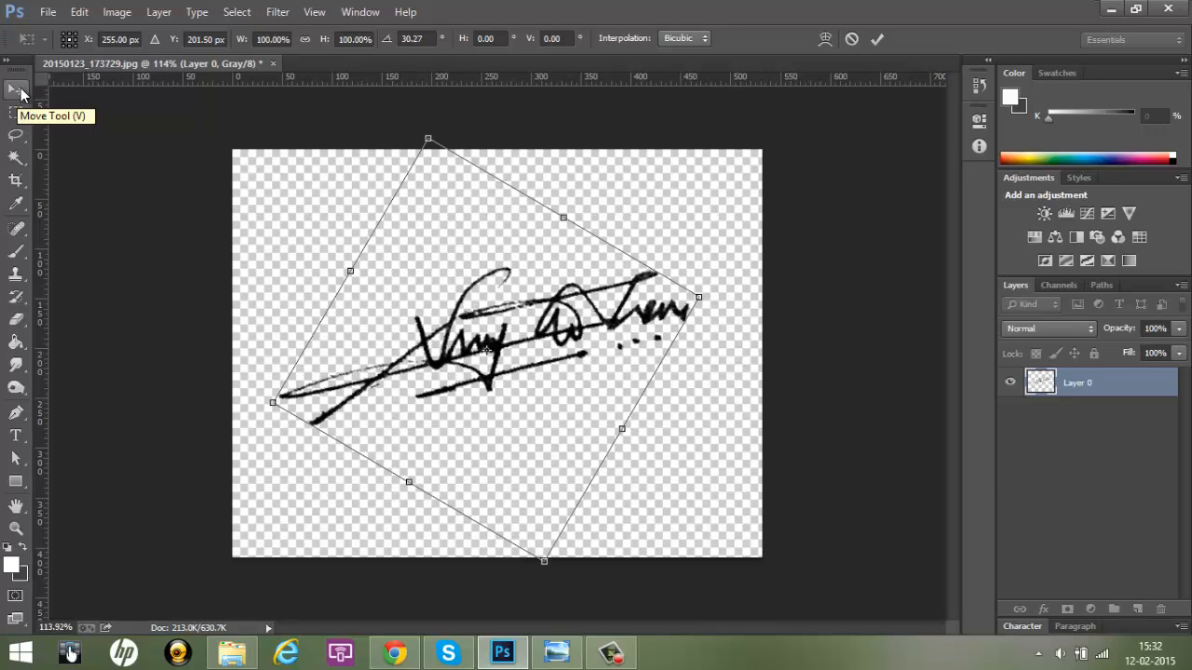
left_click(21, 90)
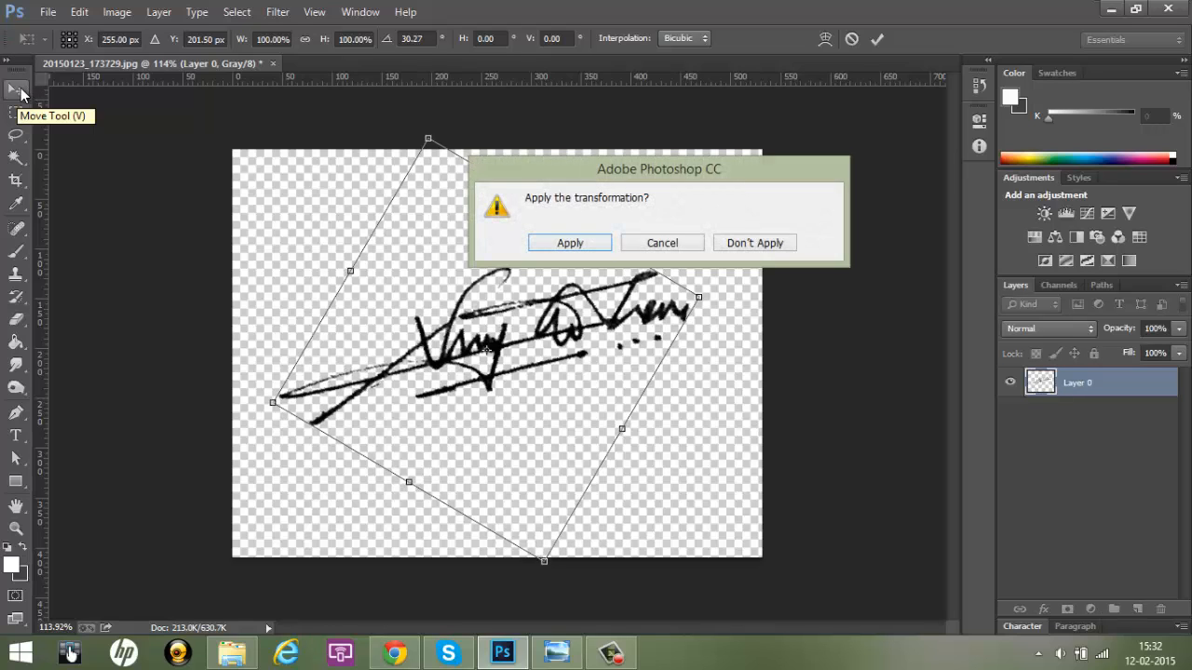
left_click(572, 244)
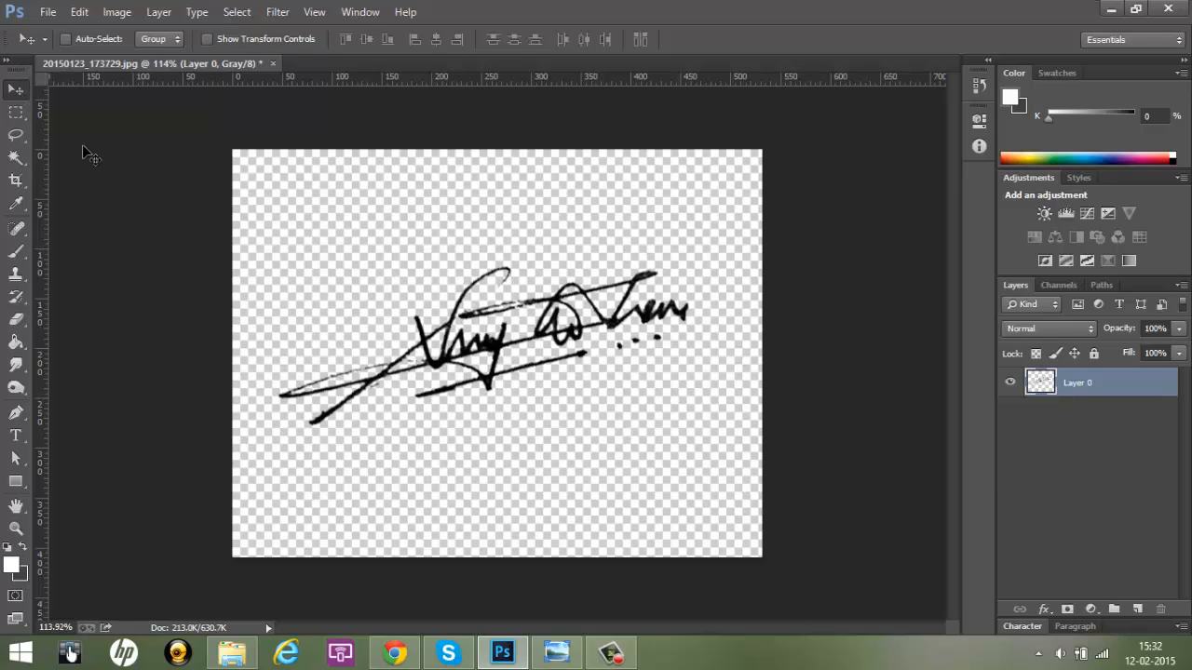
left_click(624, 654)
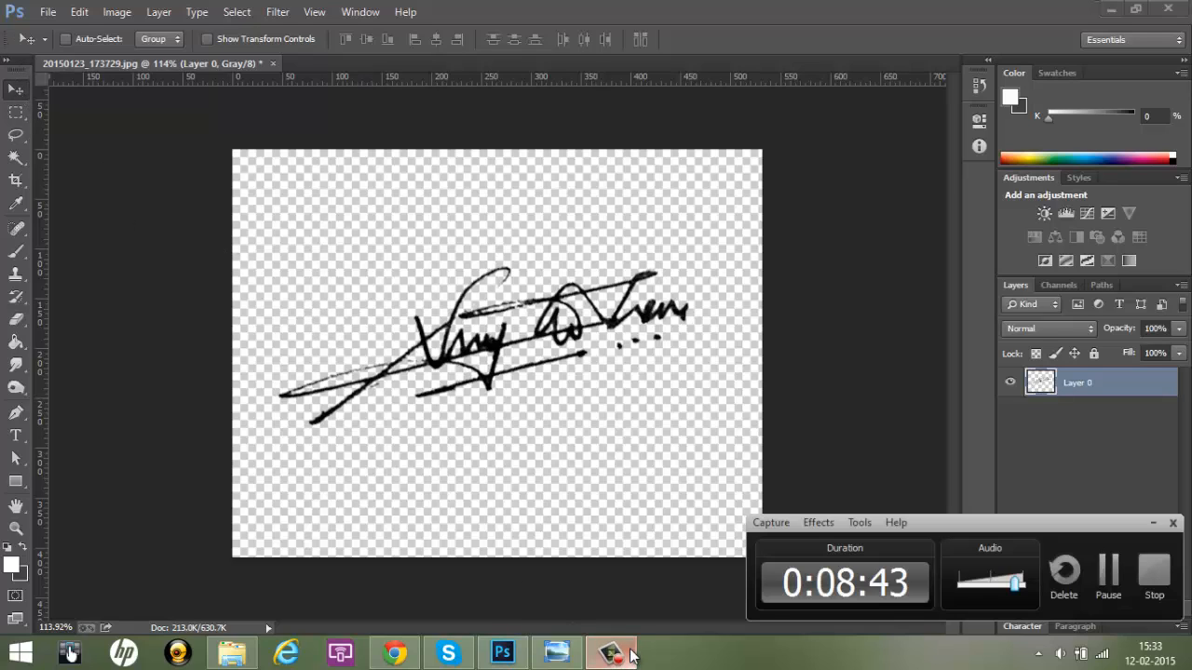
left_click(1109, 577)
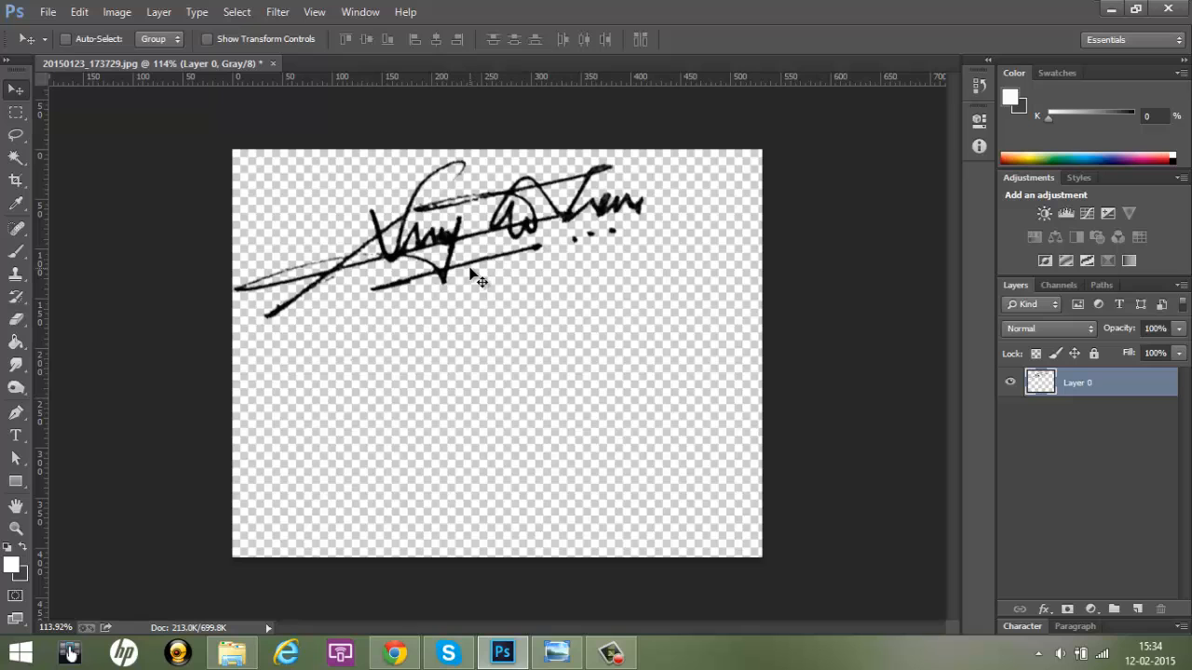
left_click(399, 663)
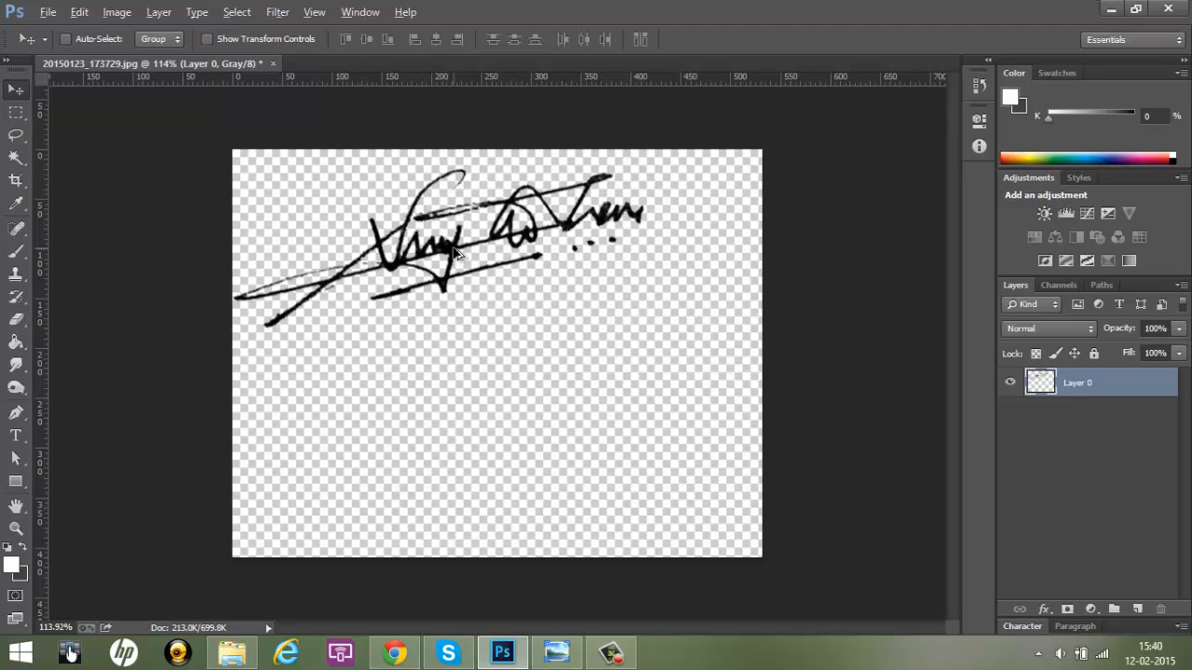
Duplicate the signature layer and position the copy directly below the original, with both signatures lined up horizontally.
left_click_drag(454, 253, 442, 395)
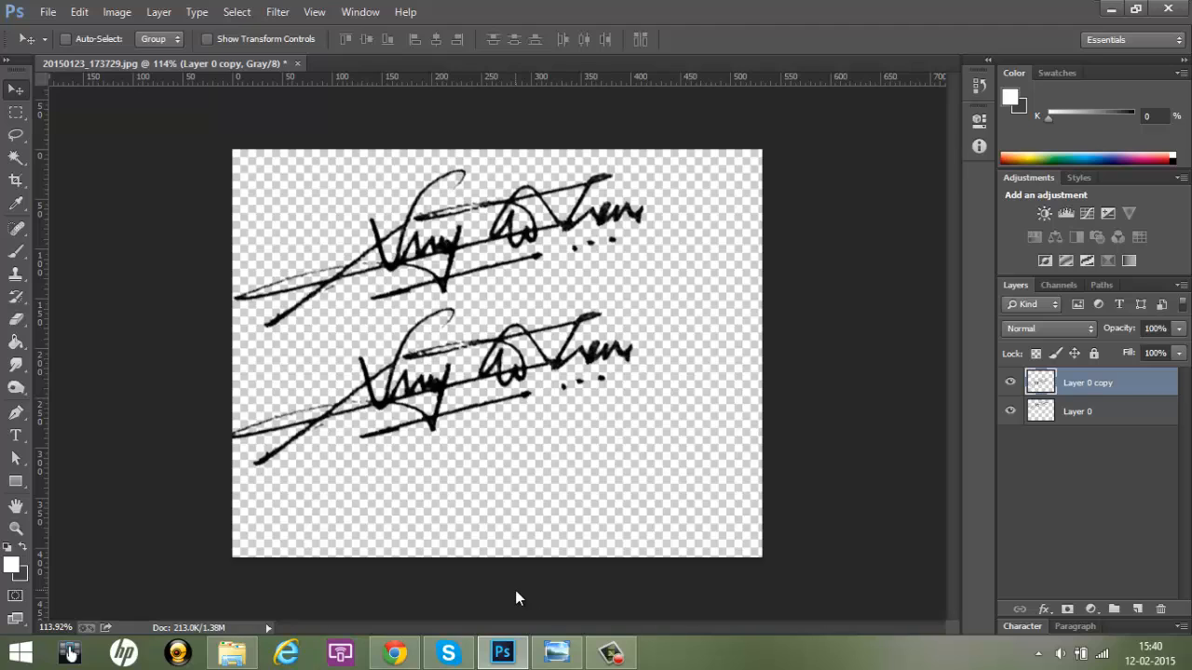
key("Right")
key("Right")
key("Right")
key("Right")
key("Right")
key("Right")
key("Right")
key("Right")
key("Right")
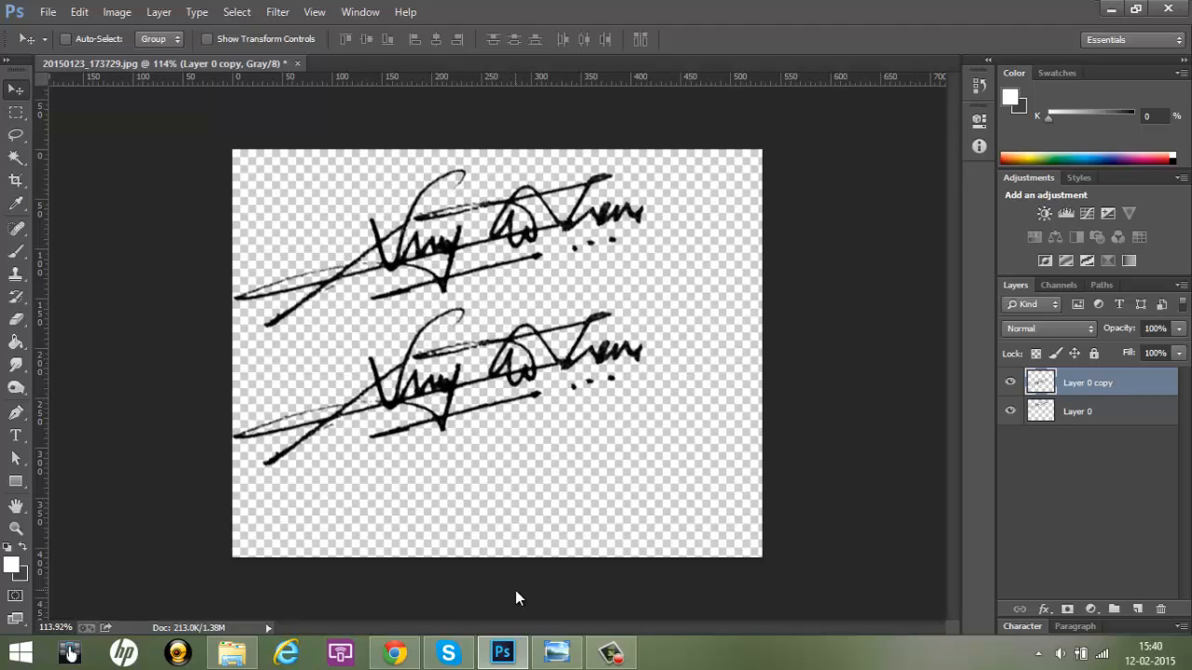
key("Right")
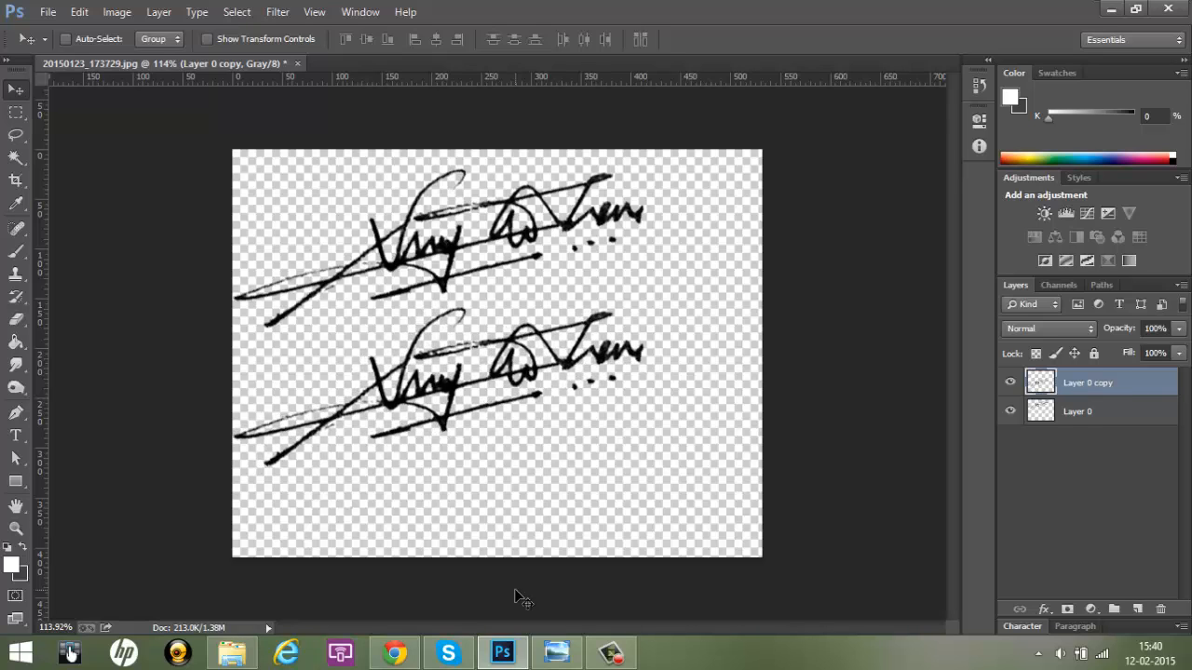
key("Right")
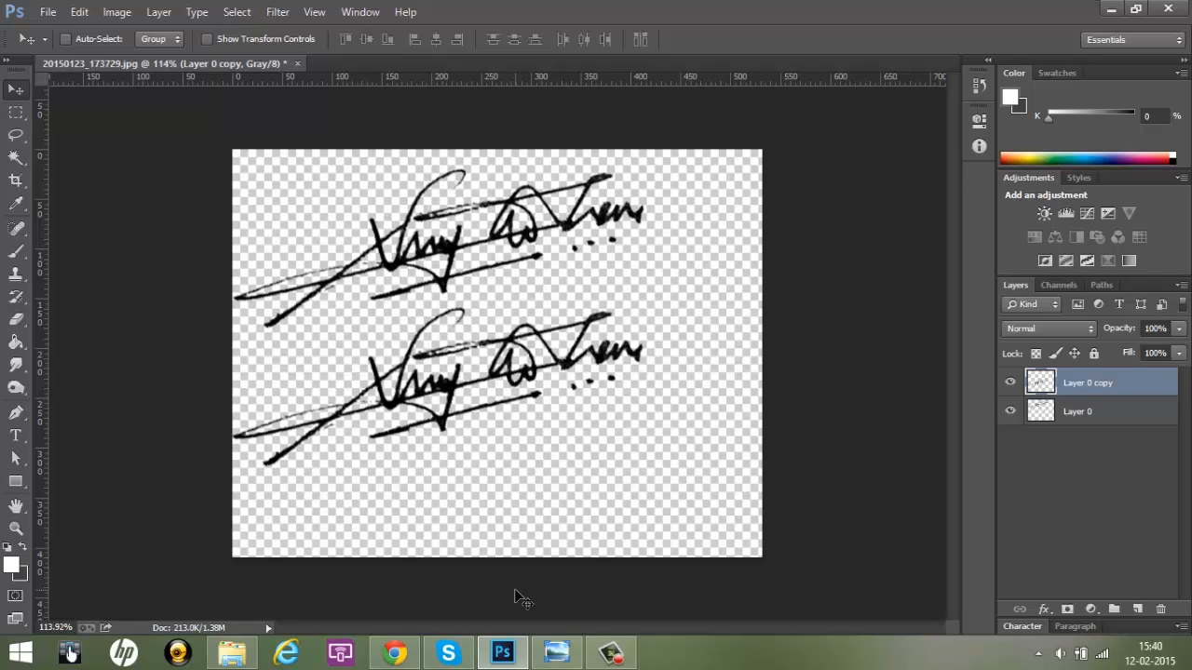
key("Down")
key("Down")
key("Down")
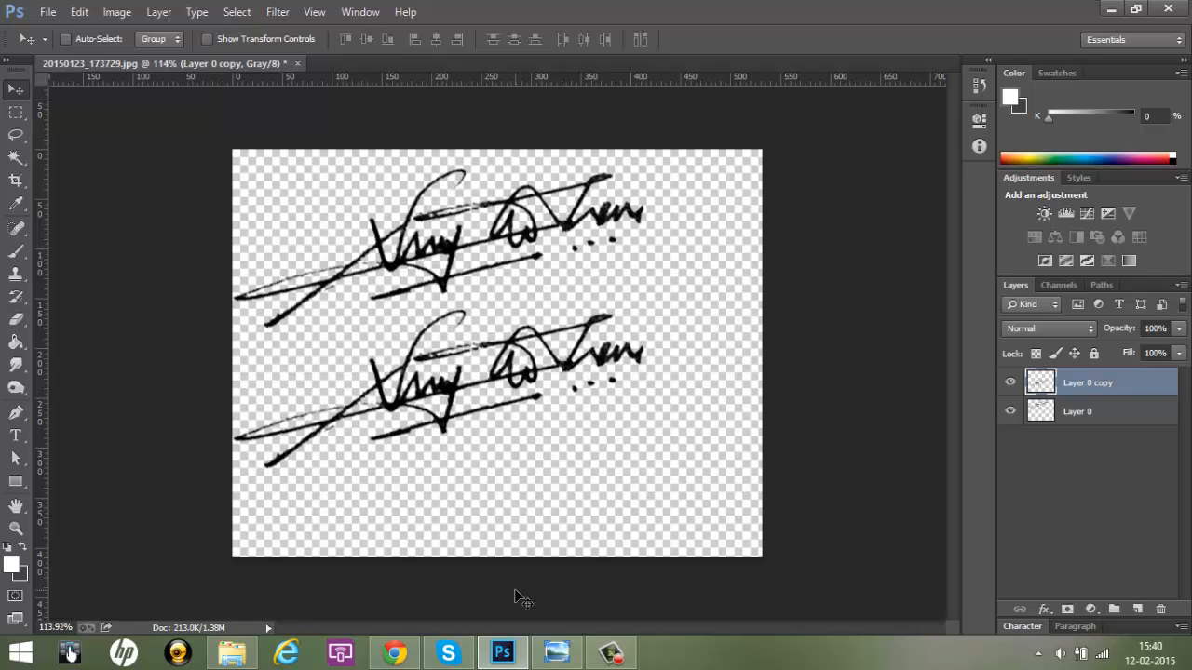
left_click(611, 651)
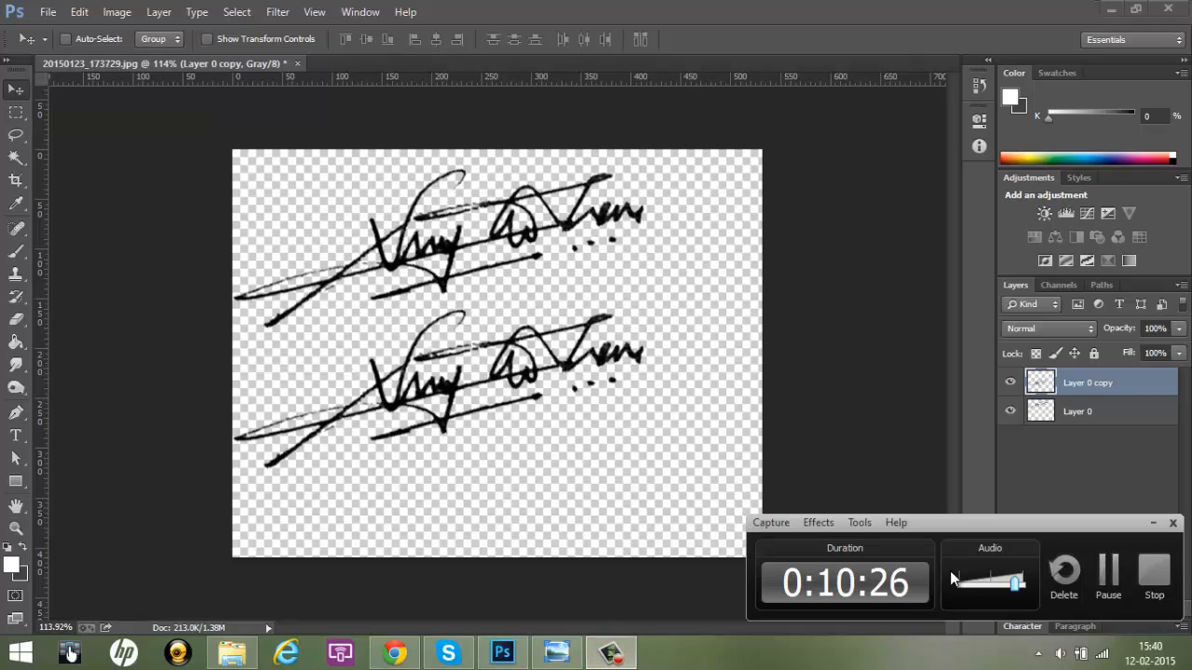
left_click(1110, 573)
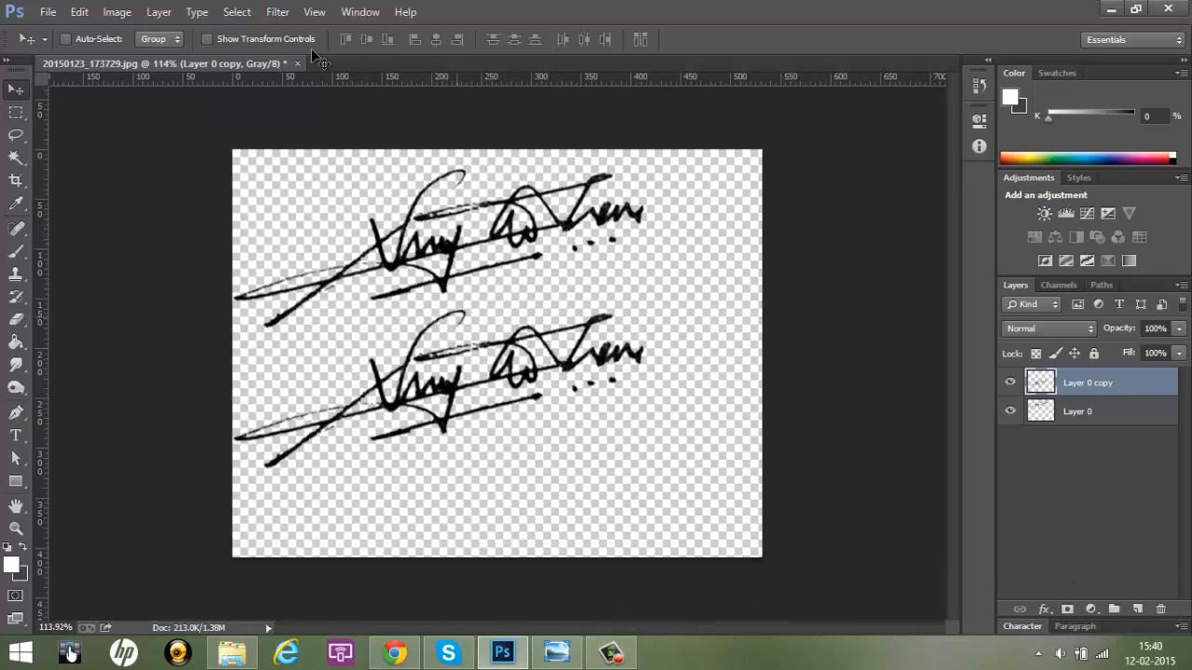
Add a horizontal guide at about 180 px, just below the upper signature.
left_click_drag(463, 79, 548, 329)
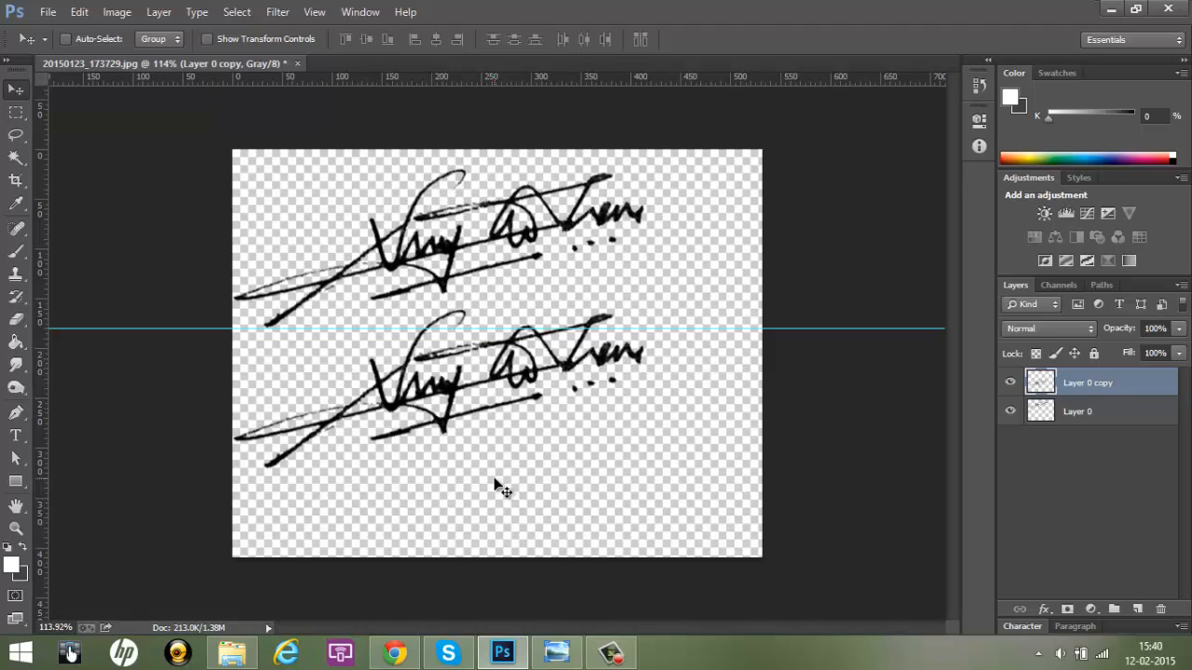
Nudge the lower signature copy straight down until its highest stroke sits just below the horizontal guide.
key("Down")
key("Down")
key("Down")
key("Down")
key("Down")
key("Down")
key("Down")
key("Down")
key("Down")
key("Down")
key("Down")
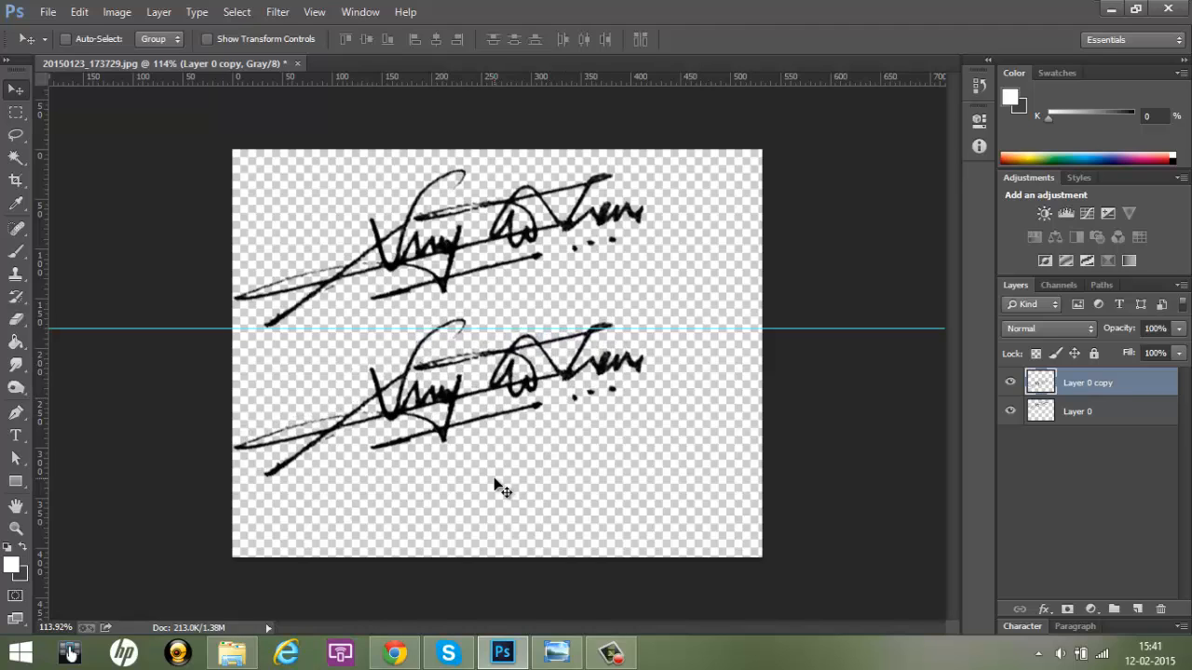
key("Down")
key("Down")
key("Down")
key("Down")
key("Down")
key("Down")
key("Down")
key("Down")
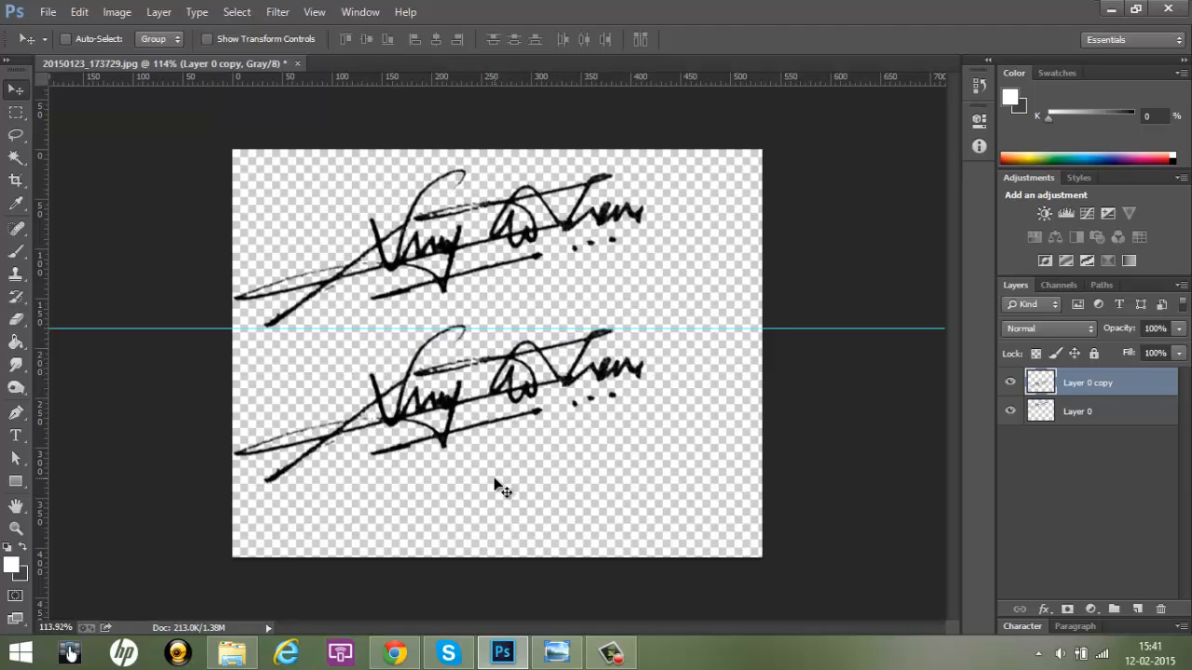
key("Down")
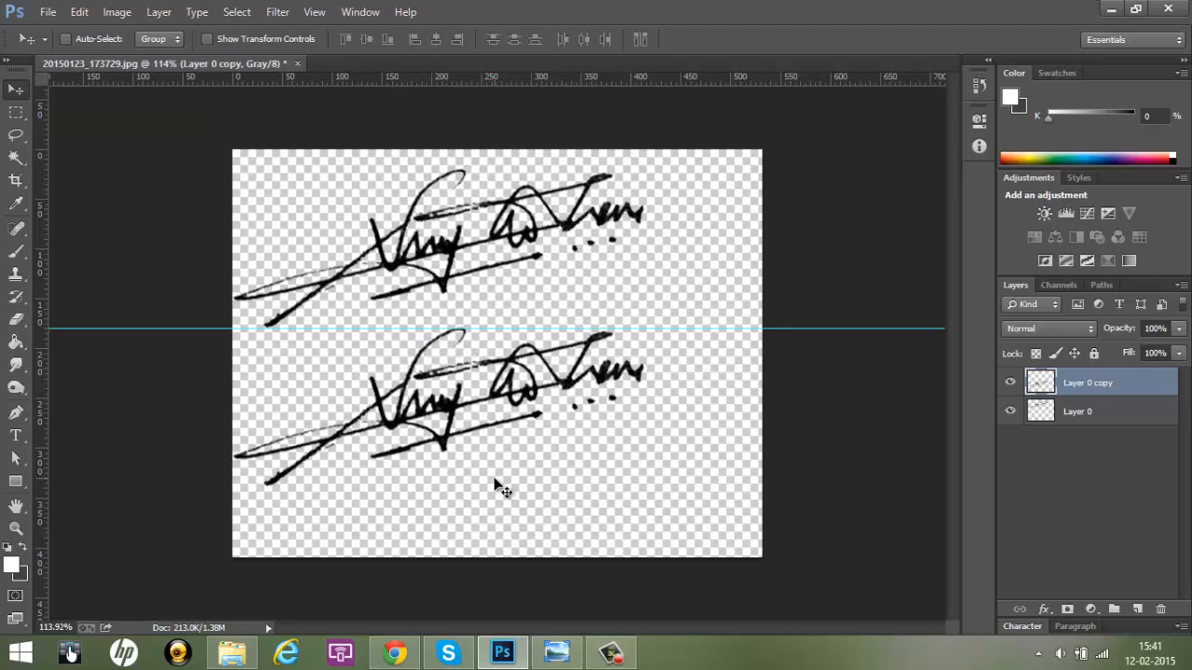
key("Down")
key("Down")
key("Down")
key("Down")
key("Down")
key("Down")
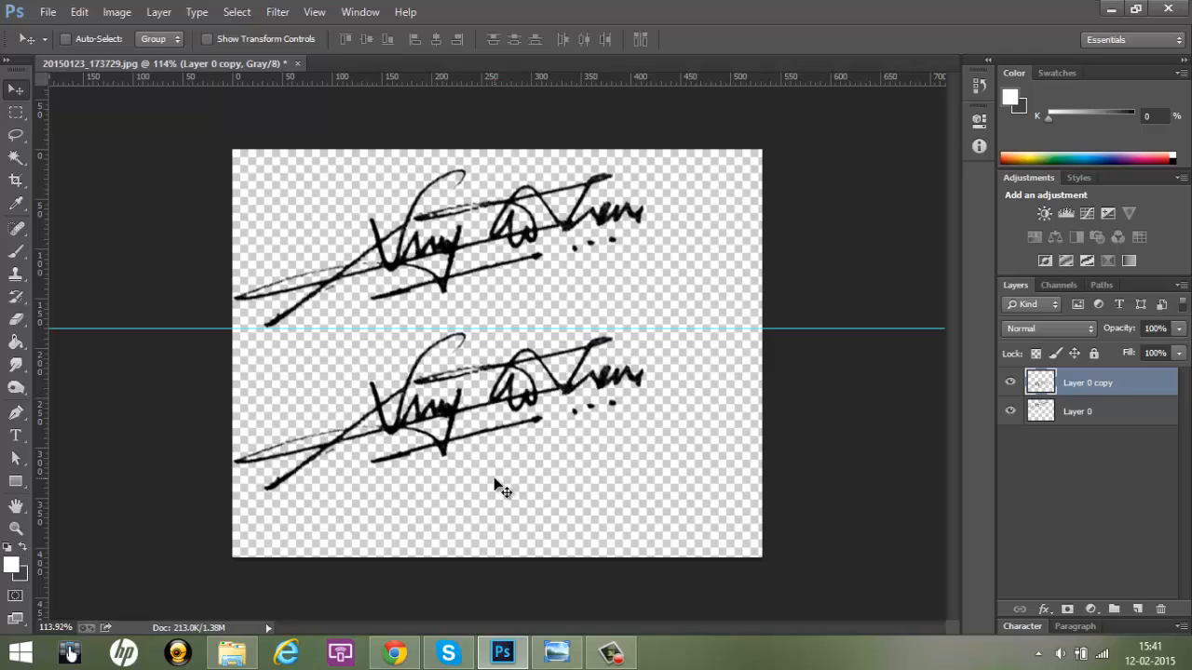
key("Up")
key("Up")
key("Up")
key("Up")
key("Up")
key("Down")
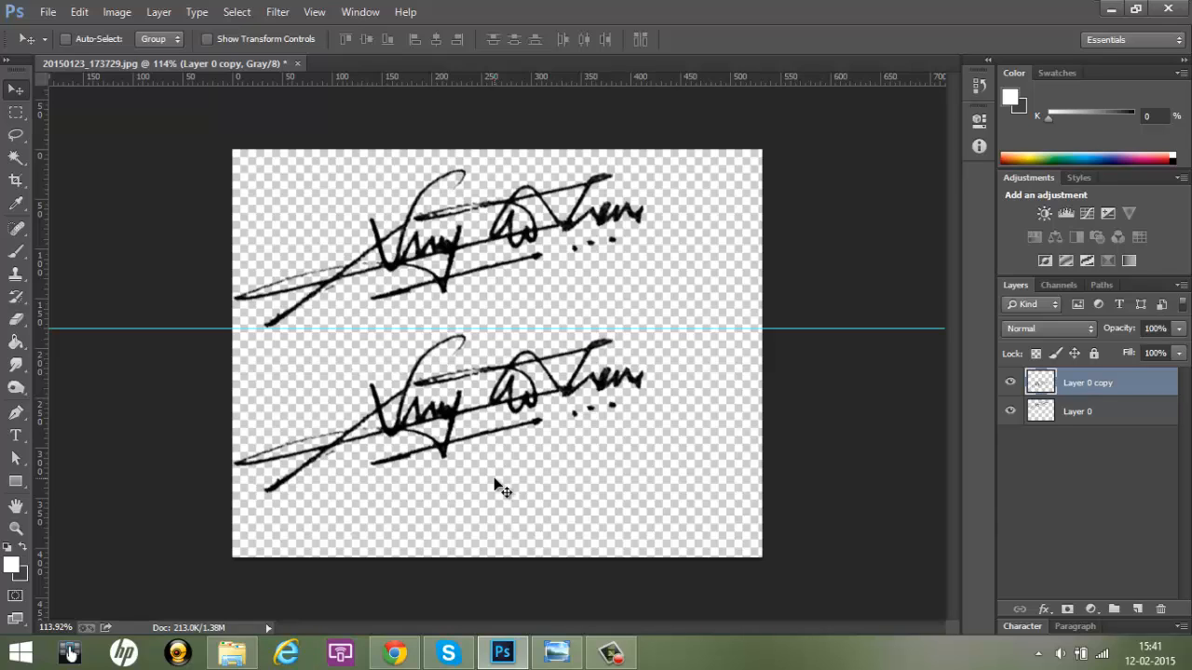
key("Down")
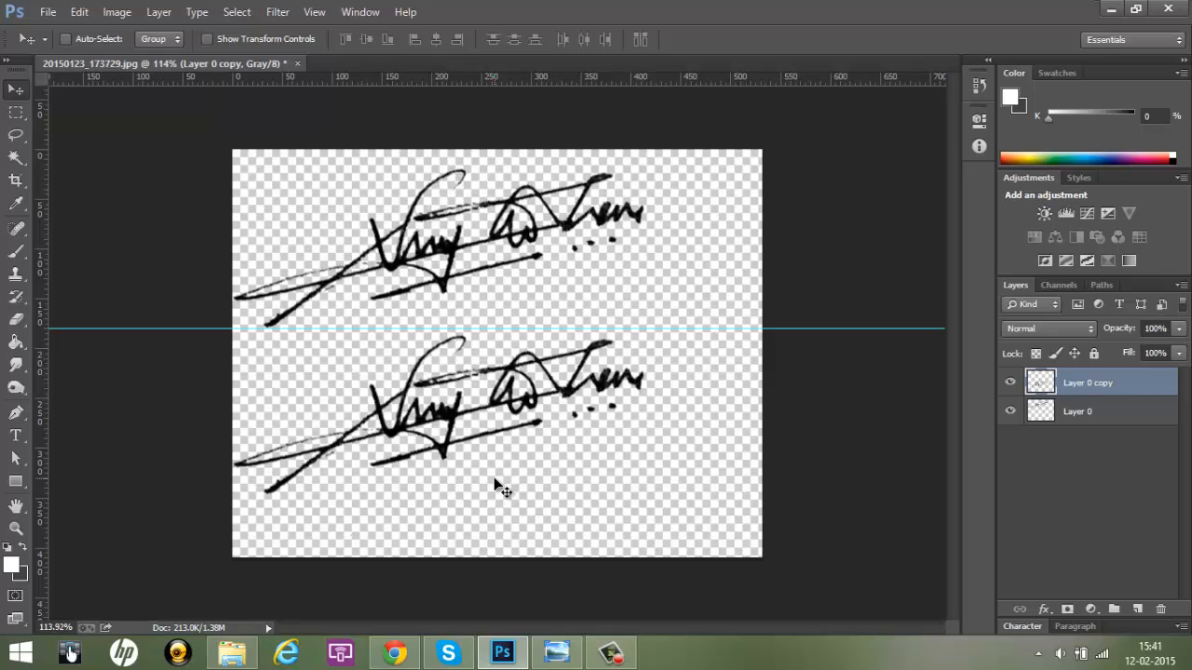
key("Up")
key("Down")
key("Up")
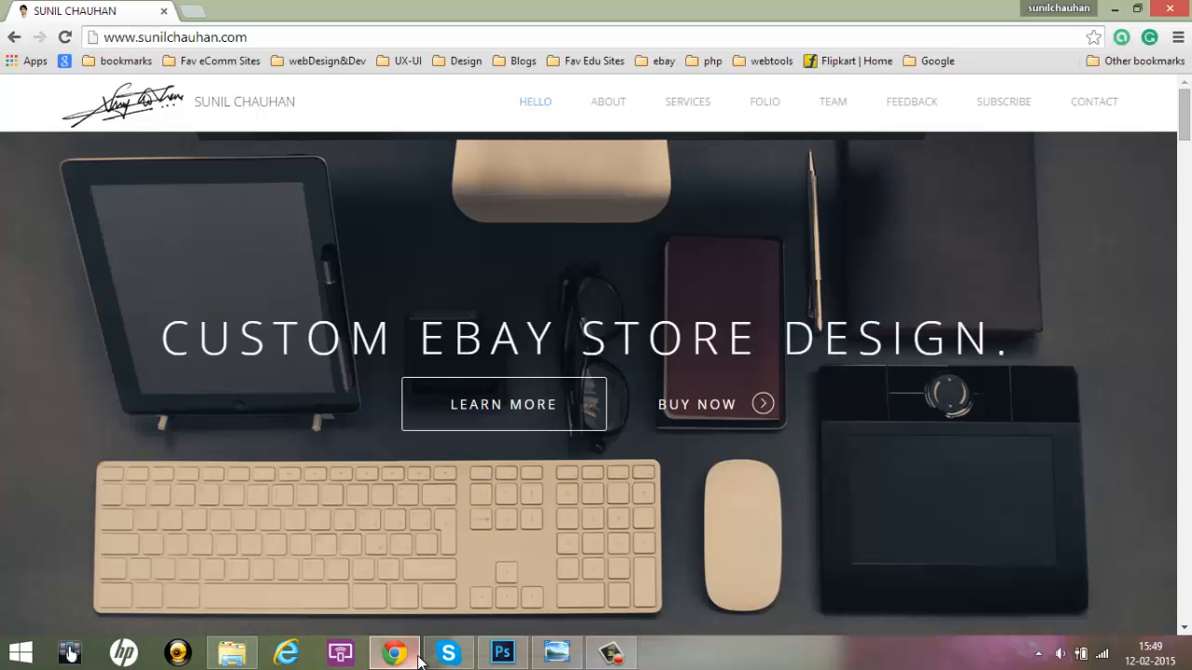
Switch to Chrome to examine the signature logo in the website's header, and return to Photoshop.
left_click(395, 654)
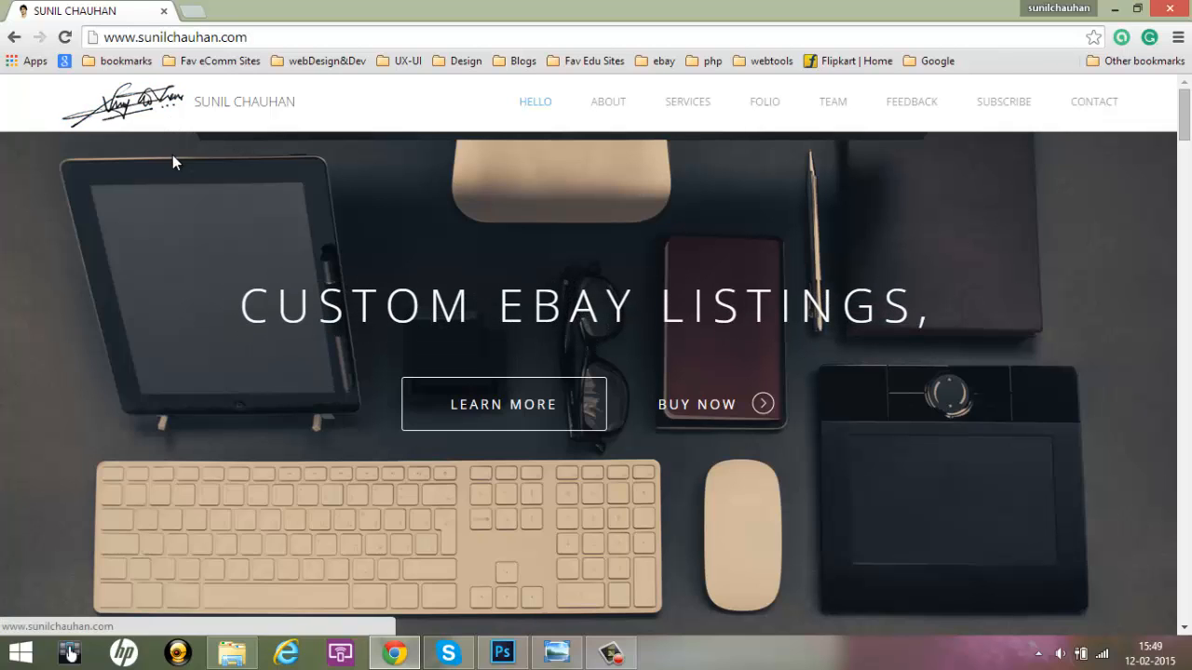
left_click(1115, 8)
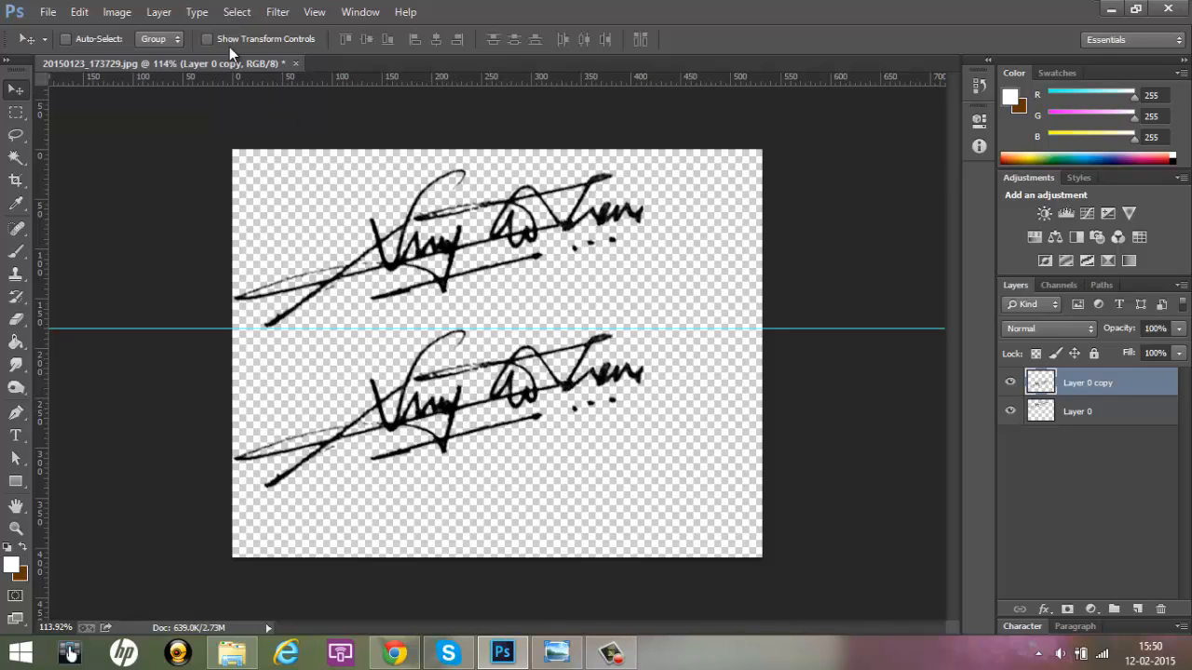
Set the image's color mode to RGB Color.
left_click(120, 17)
mouse_move(128, 34)
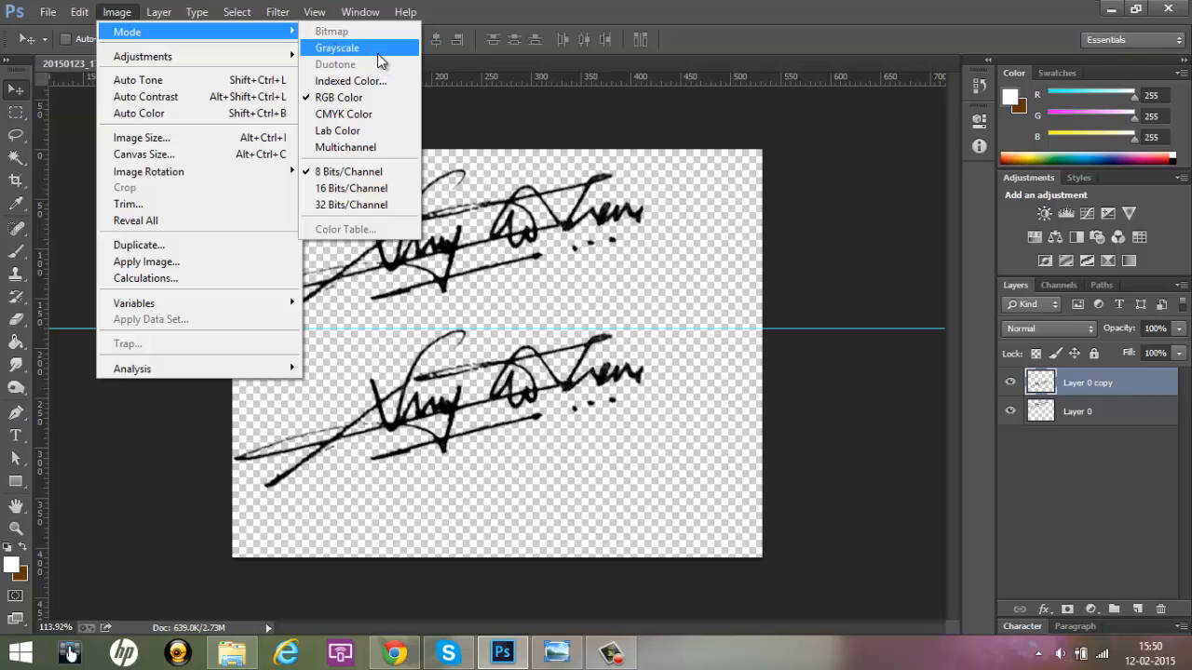
left_click(366, 101)
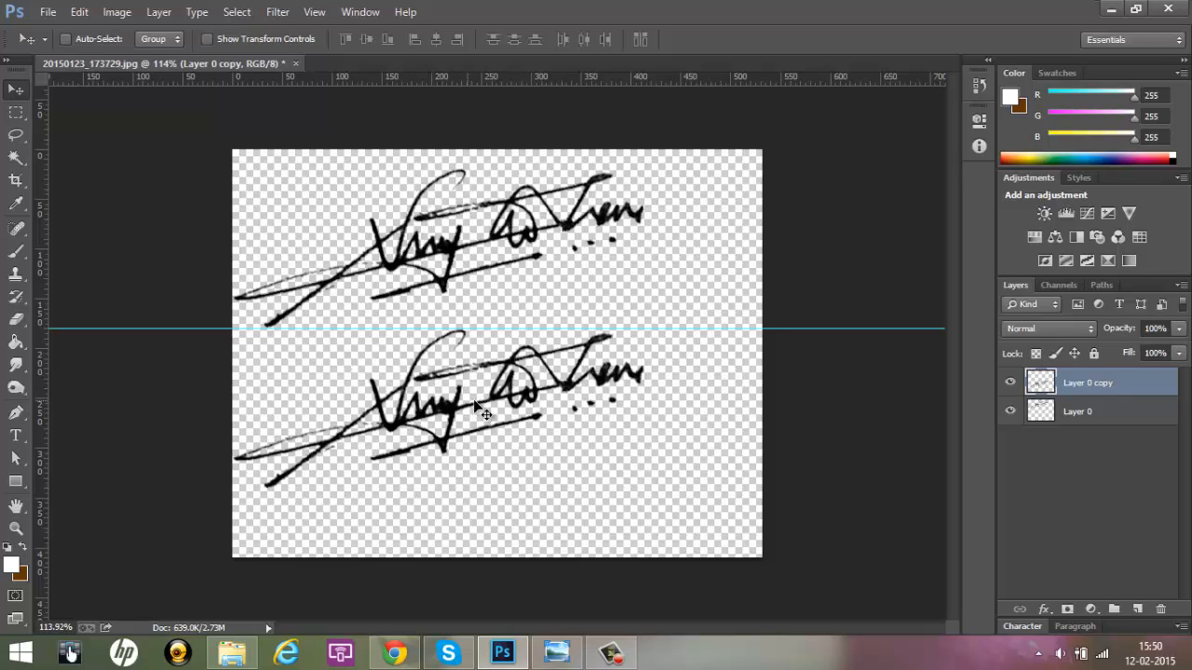
Apply a Color Overlay in turquoise #33cccc with Normal blending and 100% opacity to the lower signature copy.
left_click(1045, 610)
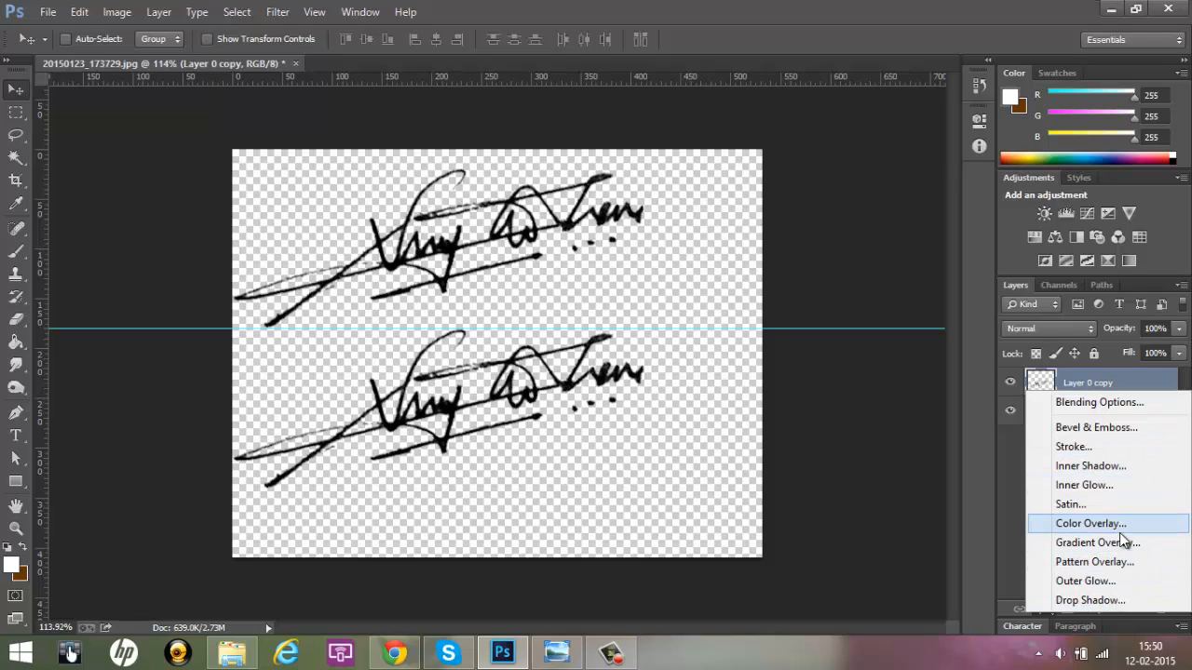
left_click(958, 599)
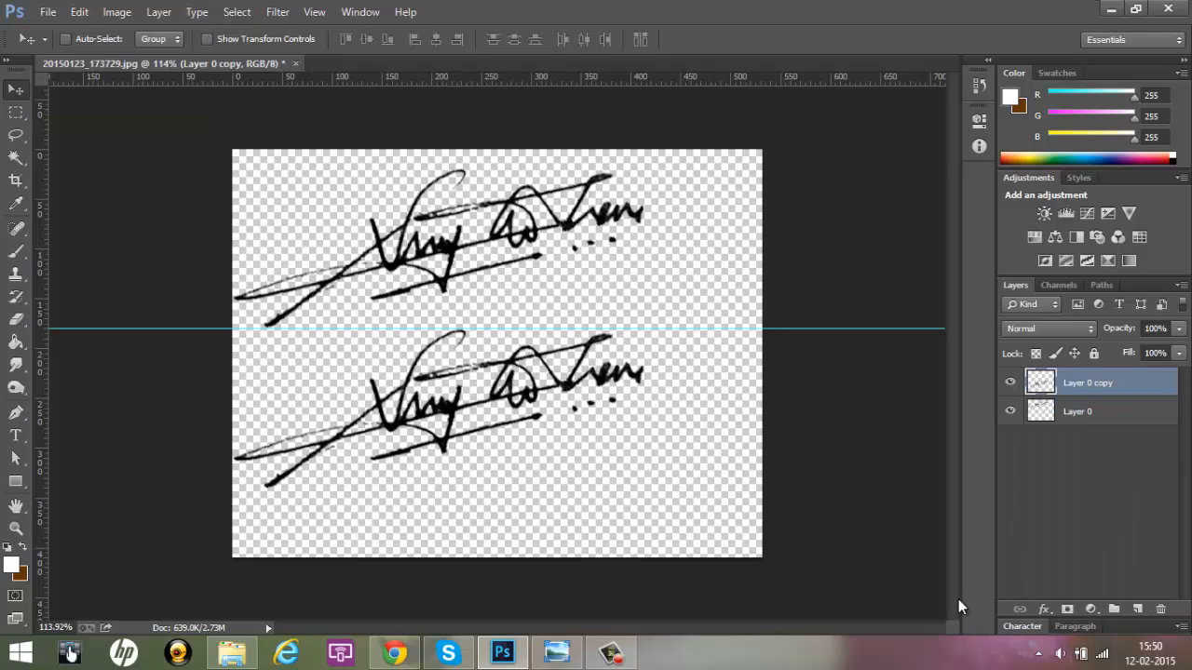
left_click(1047, 610)
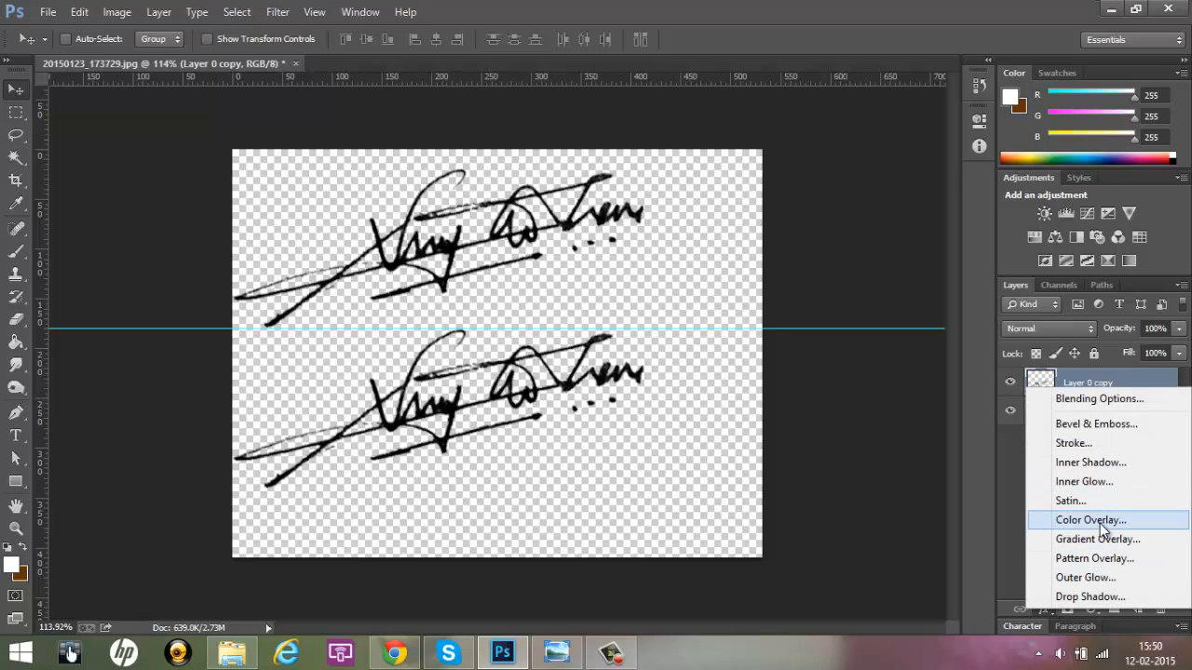
left_click(1122, 521)
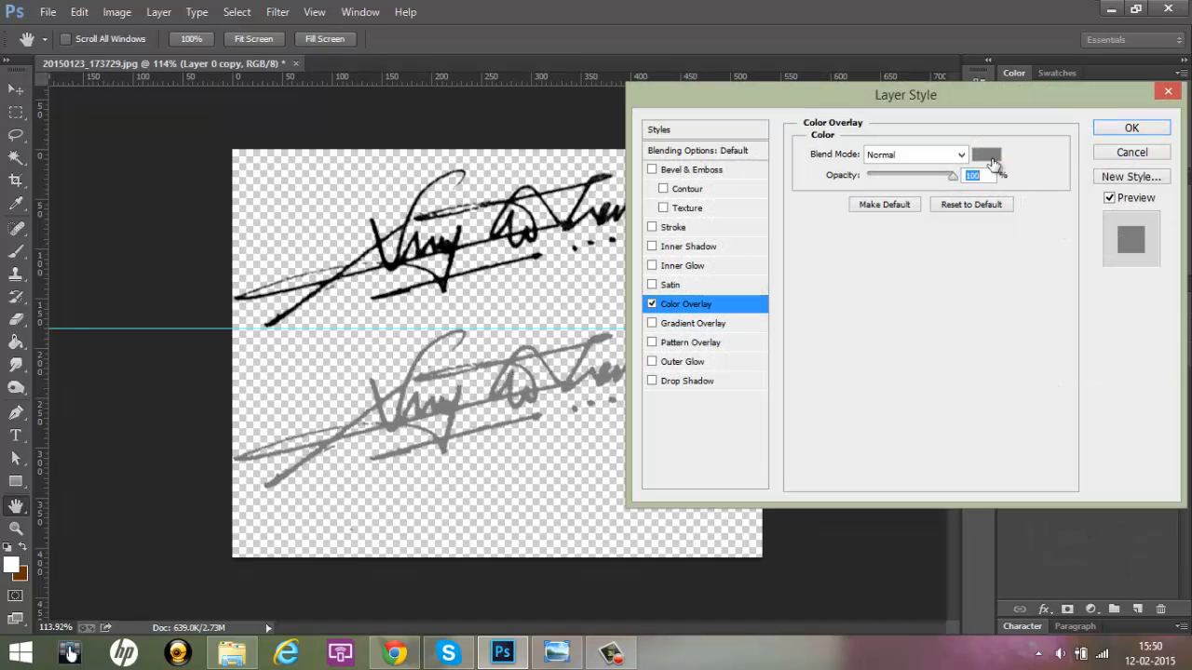
left_click(989, 156)
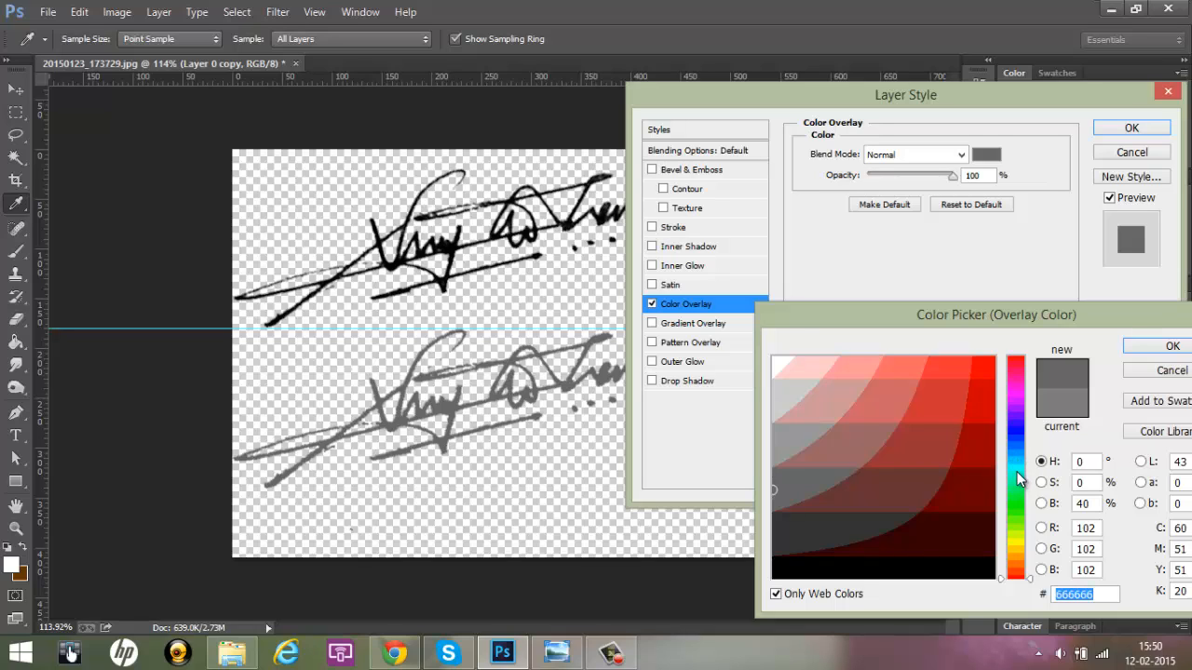
left_click(1016, 471)
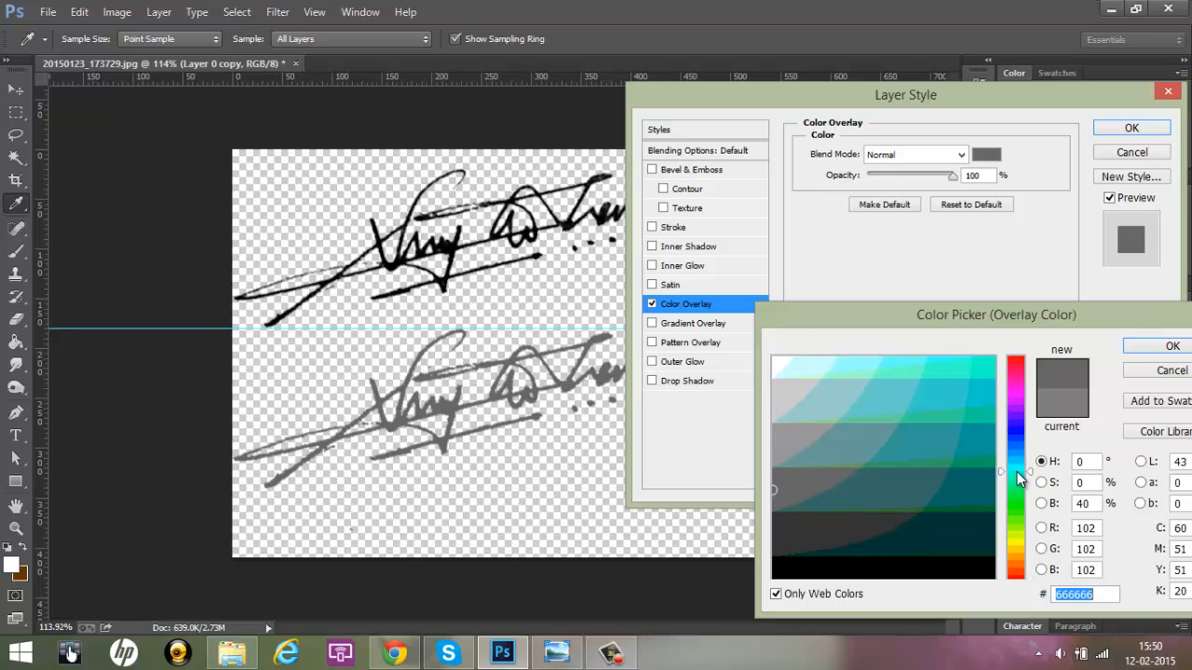
left_click(938, 401)
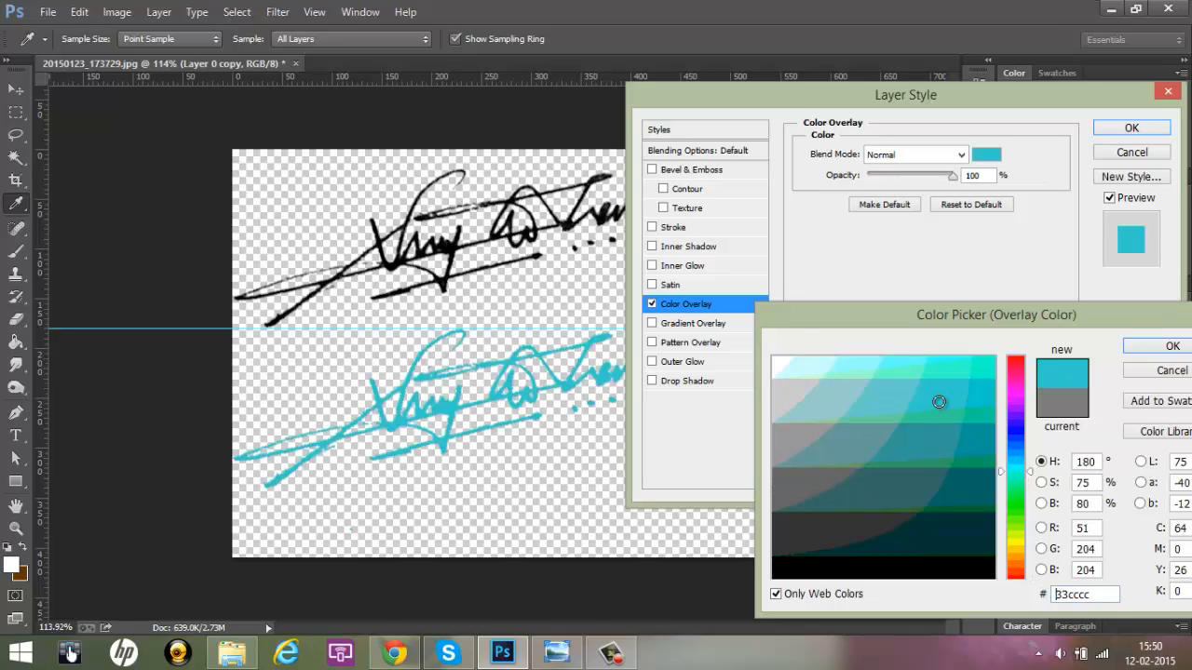
left_click(1171, 346)
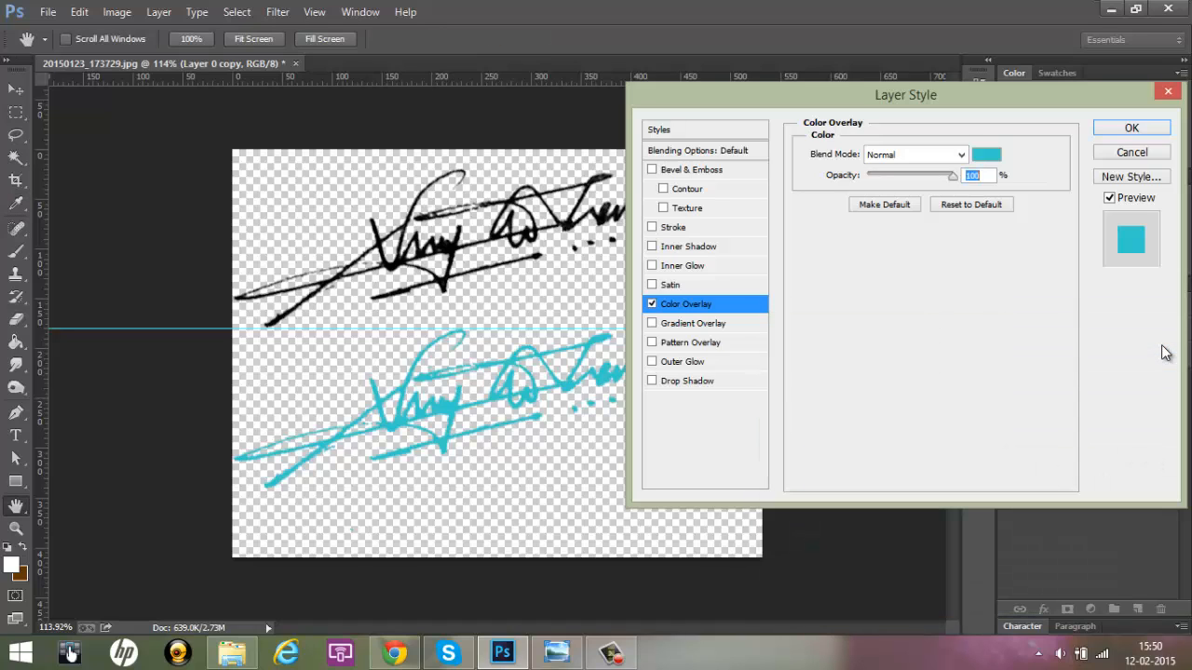
left_click(1132, 128)
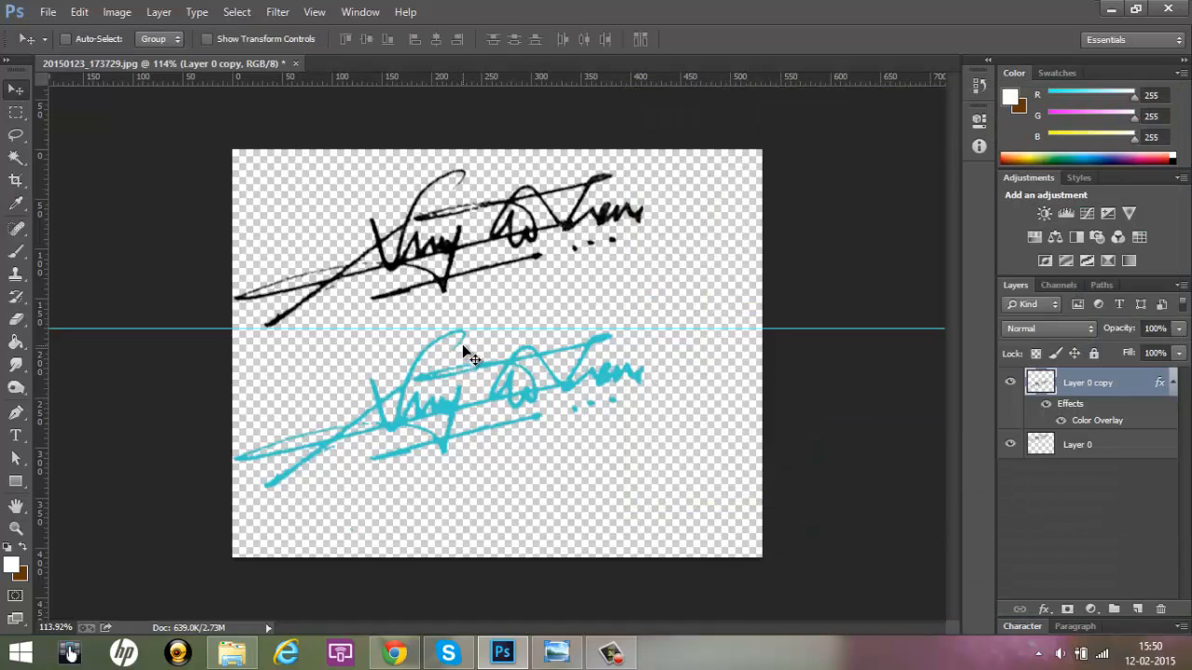
Crop the canvas to about 415 × 344 px closely around both signatures, then clear the selection and hide the guides.
left_click(17, 114)
left_click_drag(220, 131, 645, 489)
left_click(116, 12)
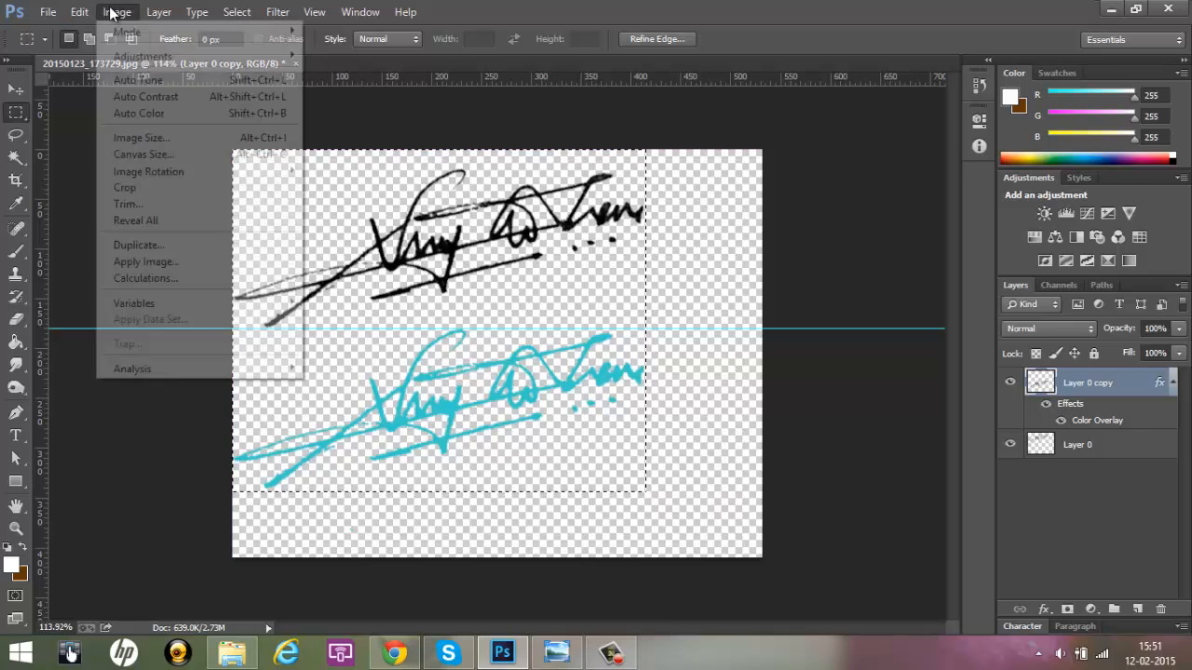
left_click(170, 188)
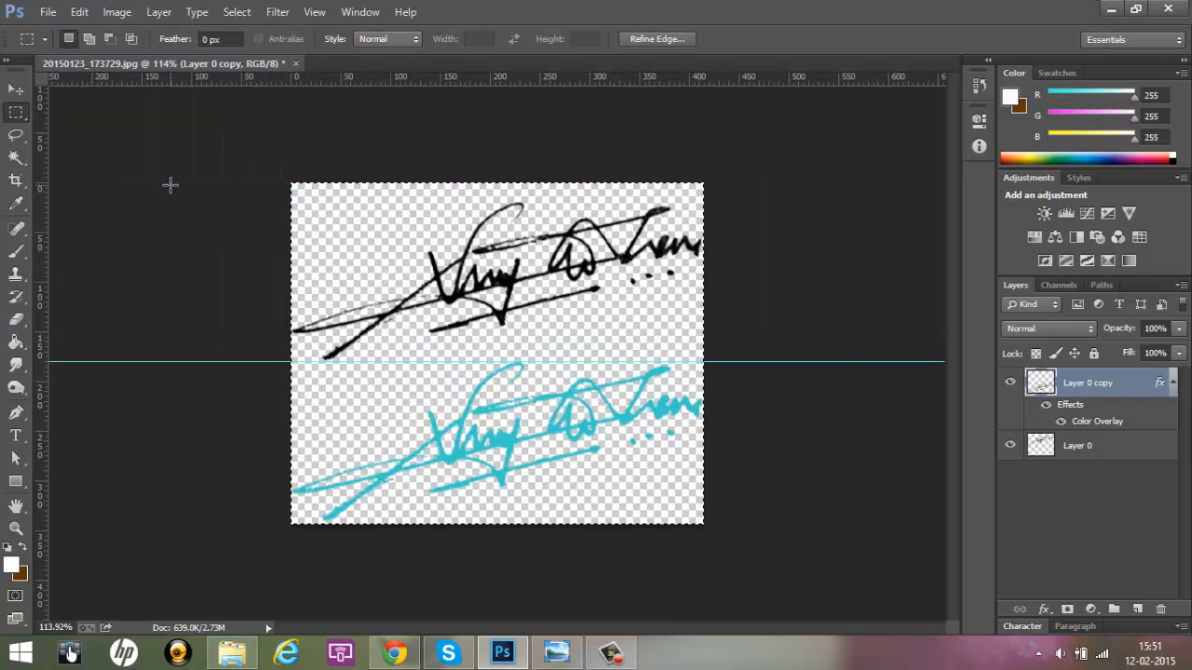
key("ctrl+d")
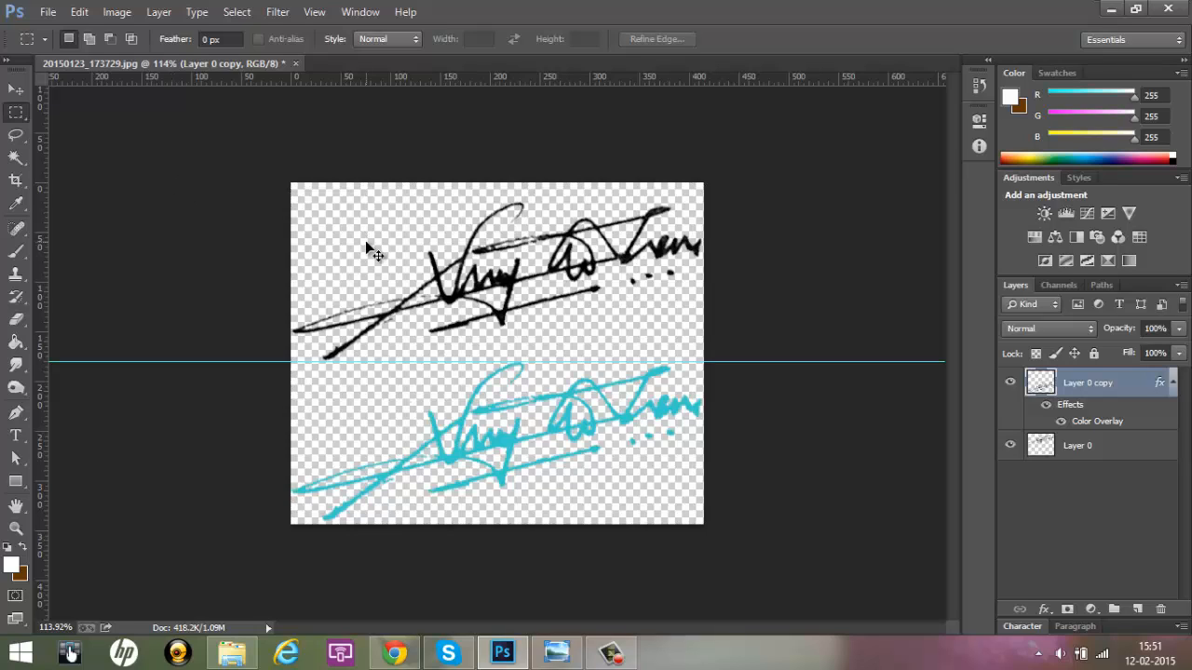
key("ctrl+semicolon")
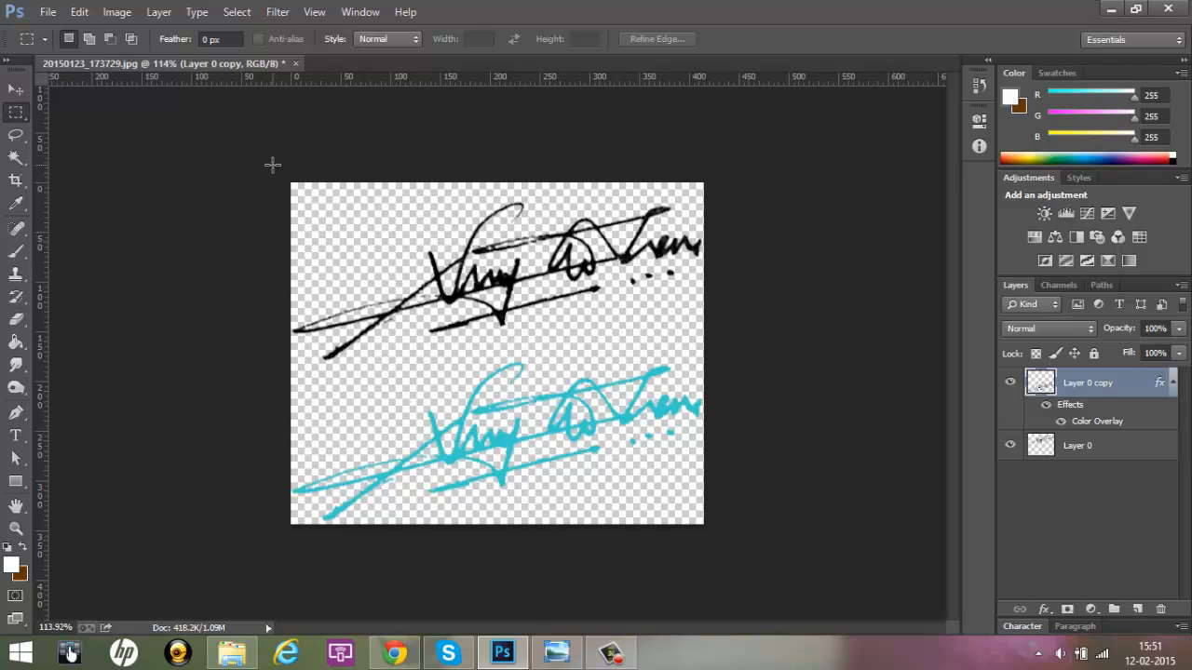
left_click_drag(284, 171, 727, 360)
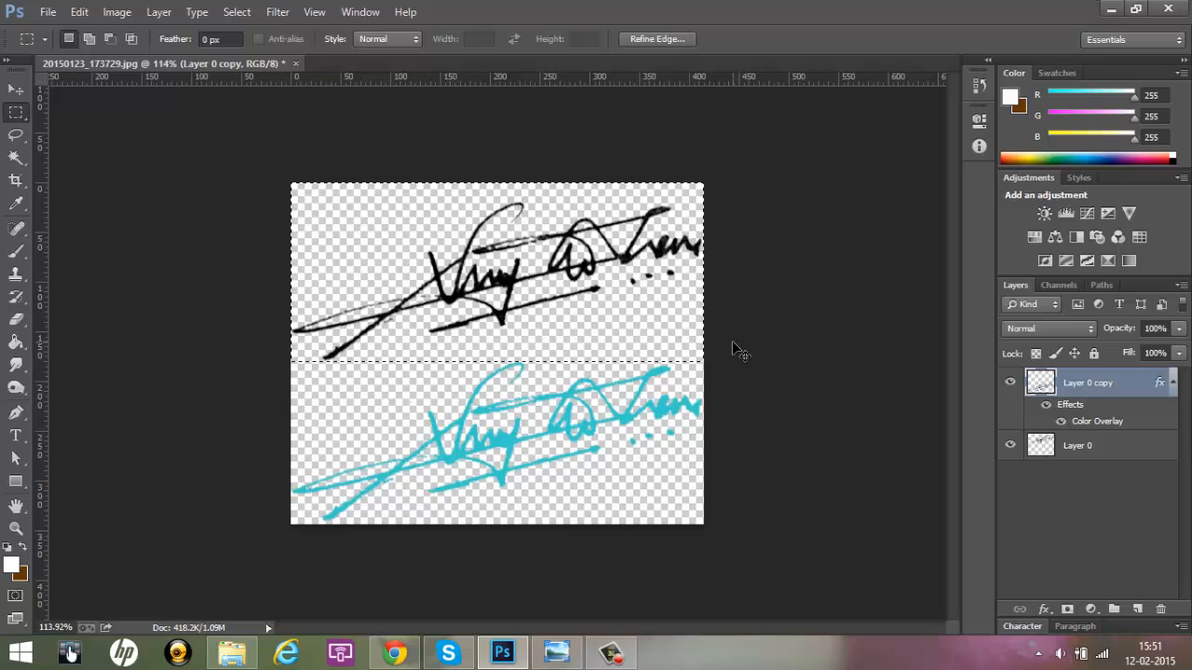
left_click(732, 345)
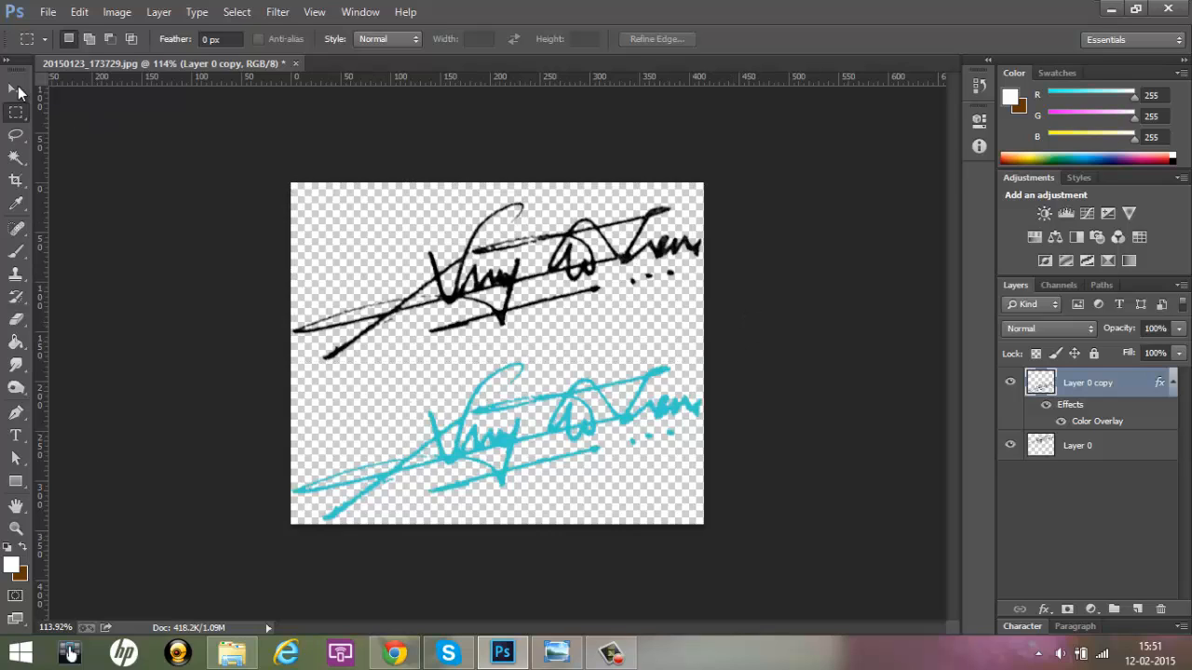
left_click(17, 90)
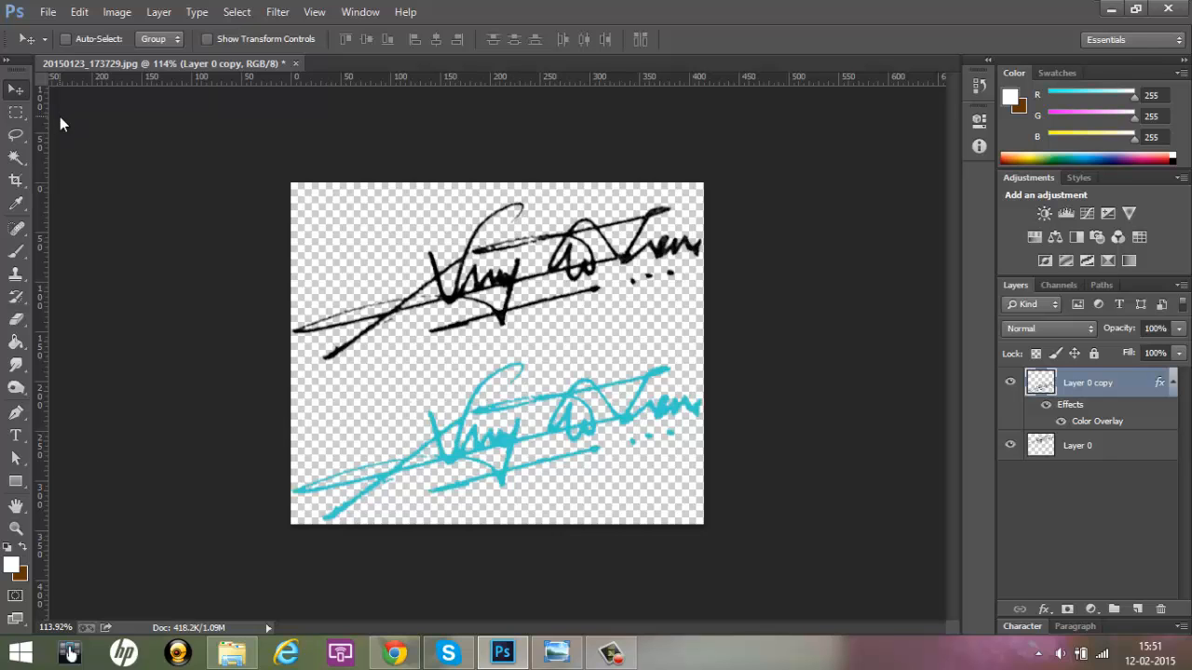
Export the image for web with the PNG-24 preset and transparency, saving it as logo in the signature logo folder.
key("ctrl+alt+shift+s")
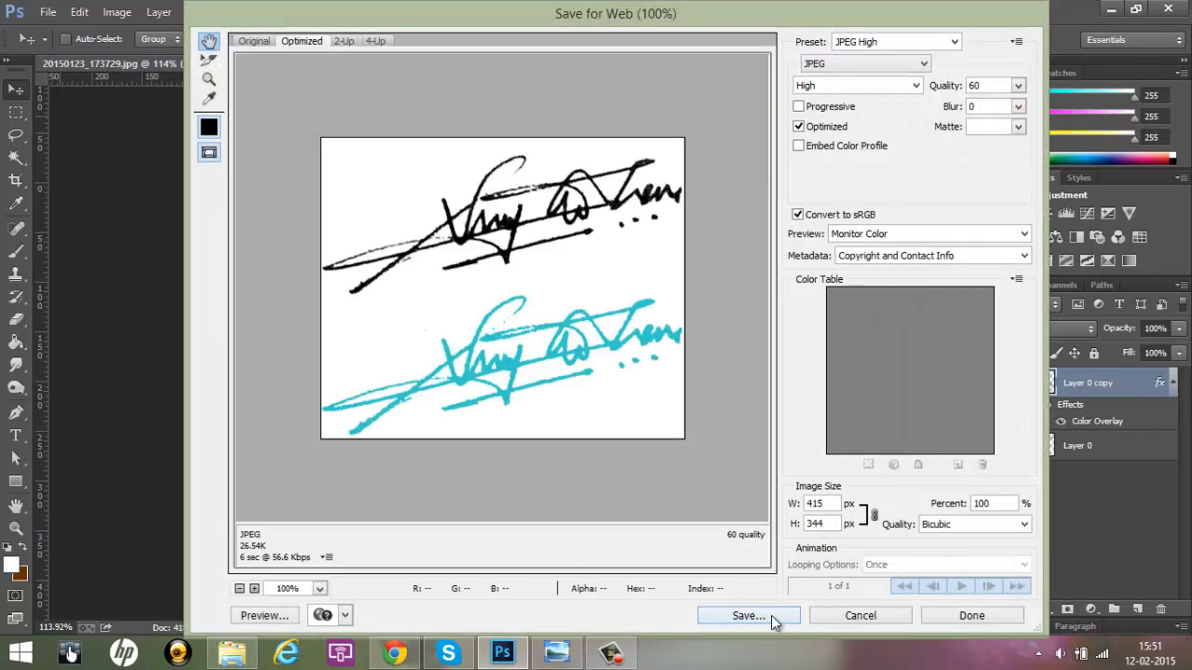
left_click(749, 616)
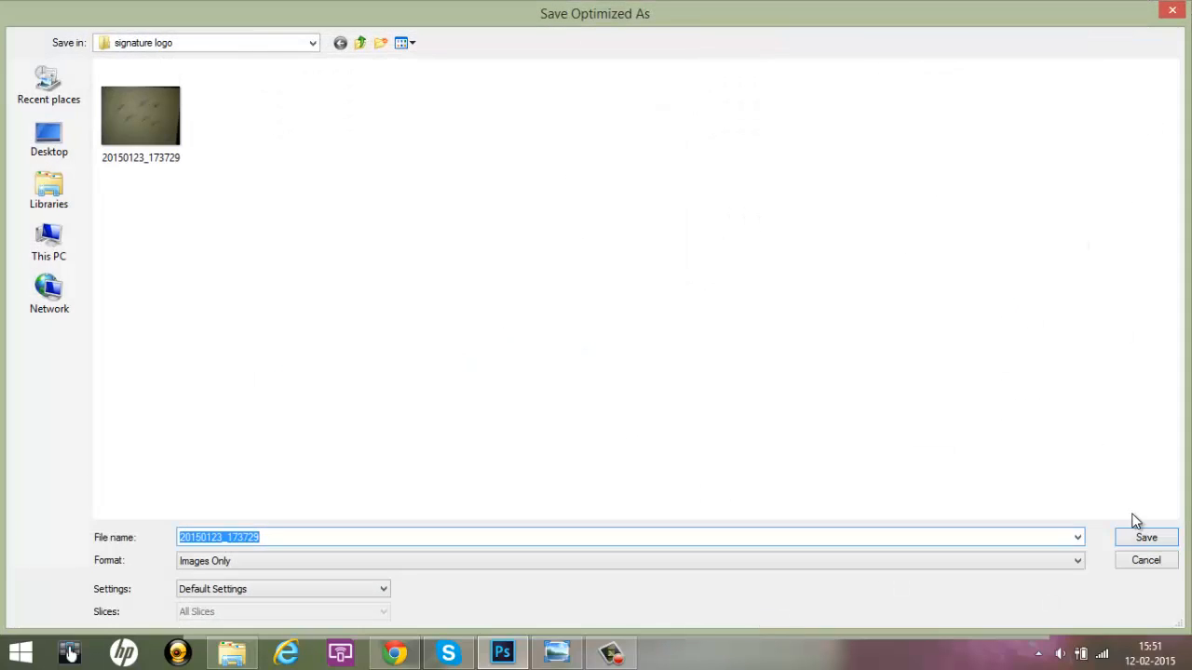
left_click(1147, 561)
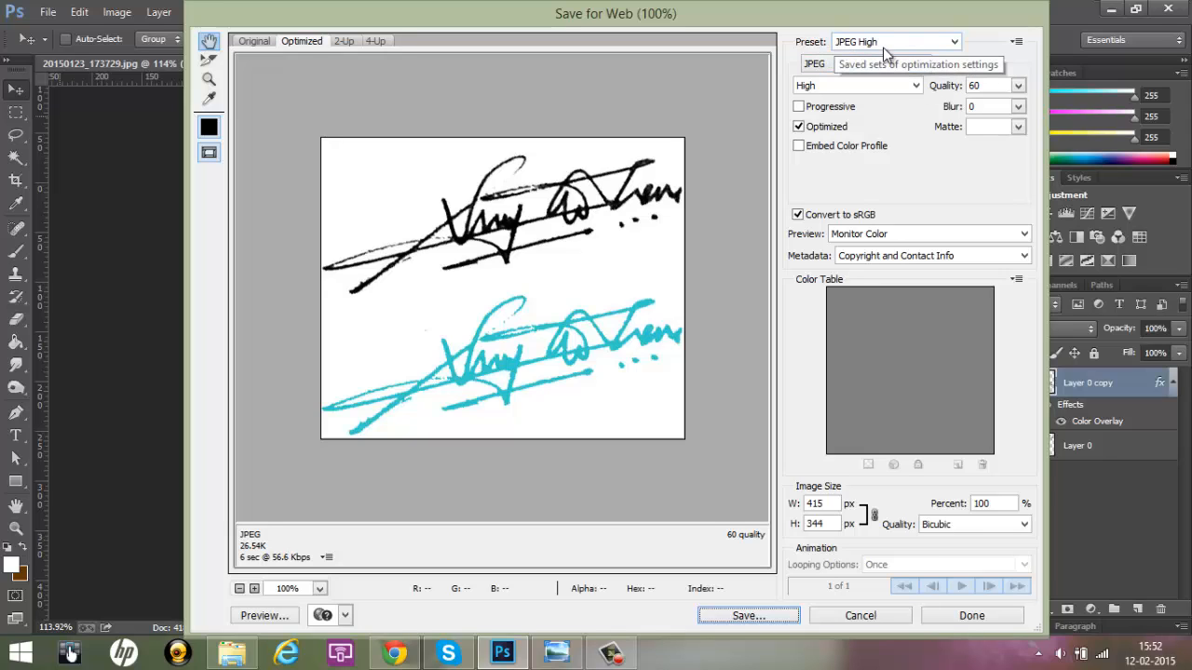
left_click(953, 43)
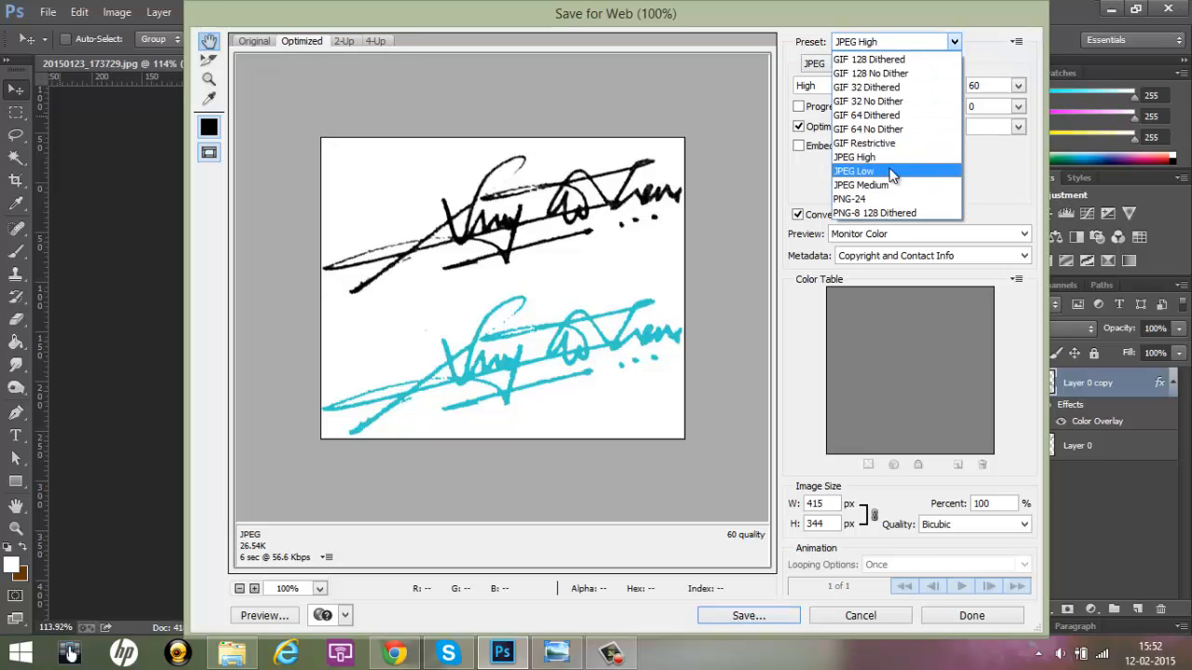
left_click(876, 199)
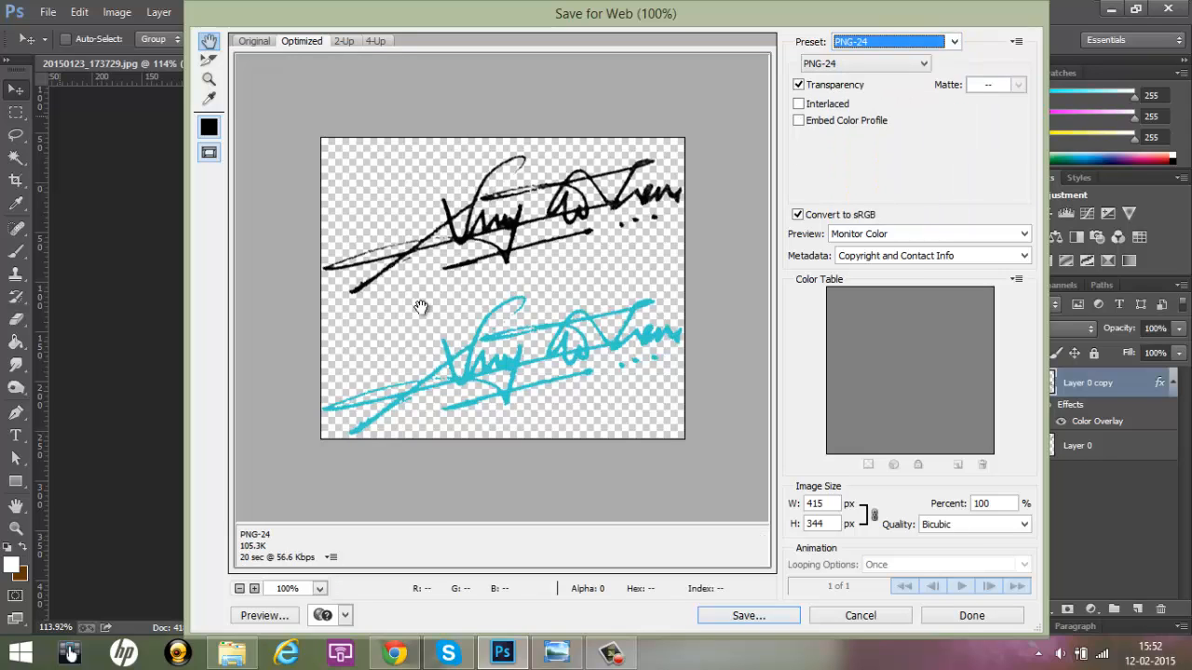
left_click(760, 622)
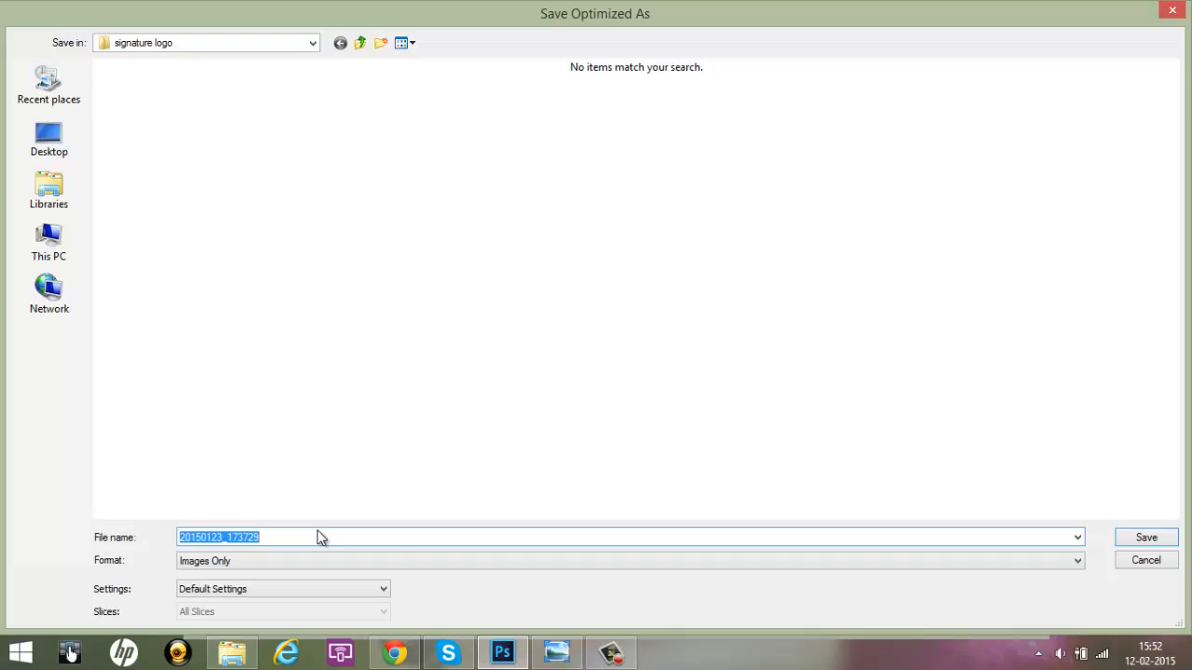
type("logo")
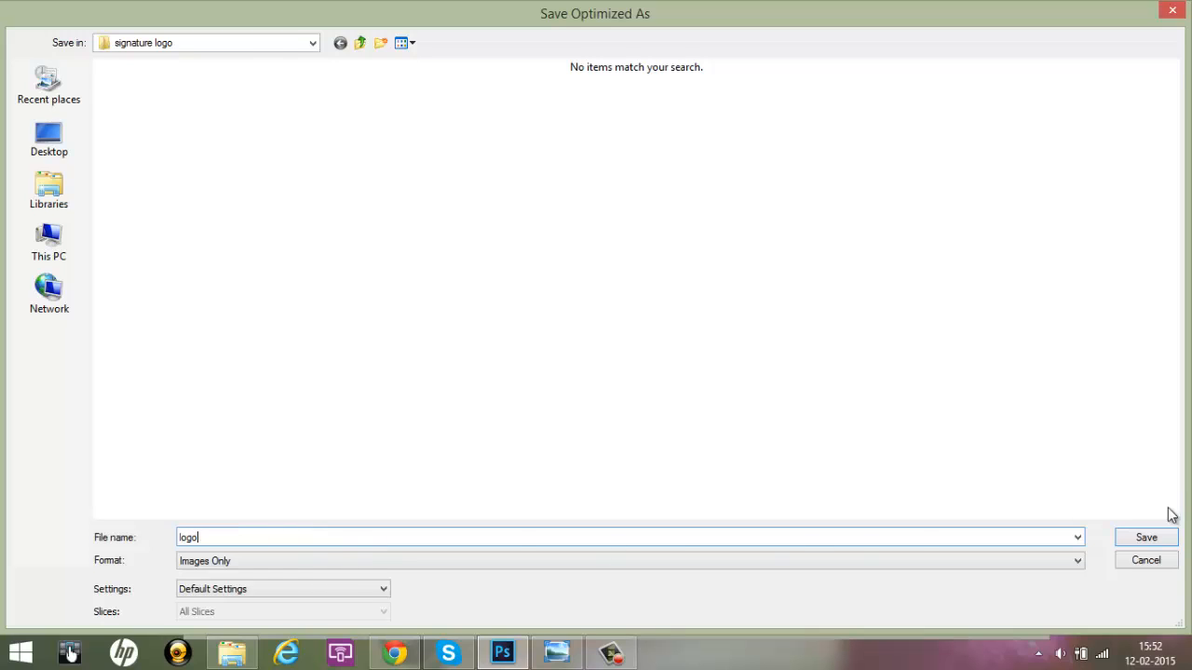
left_click(1163, 539)
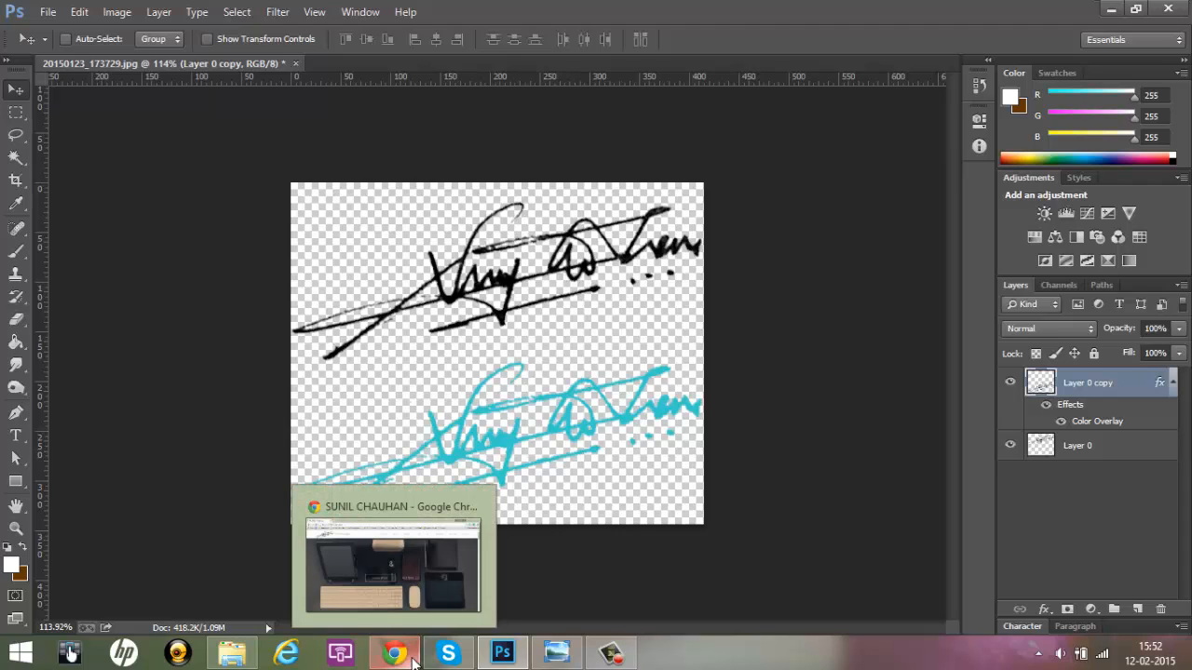
left_click(610, 652)
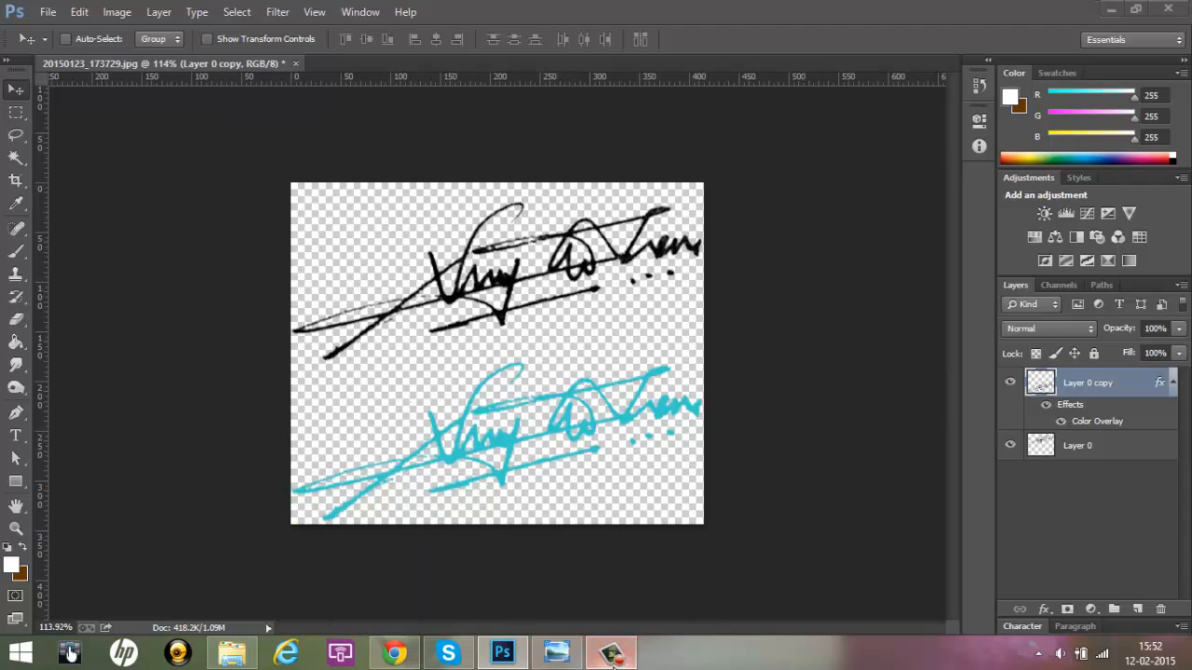